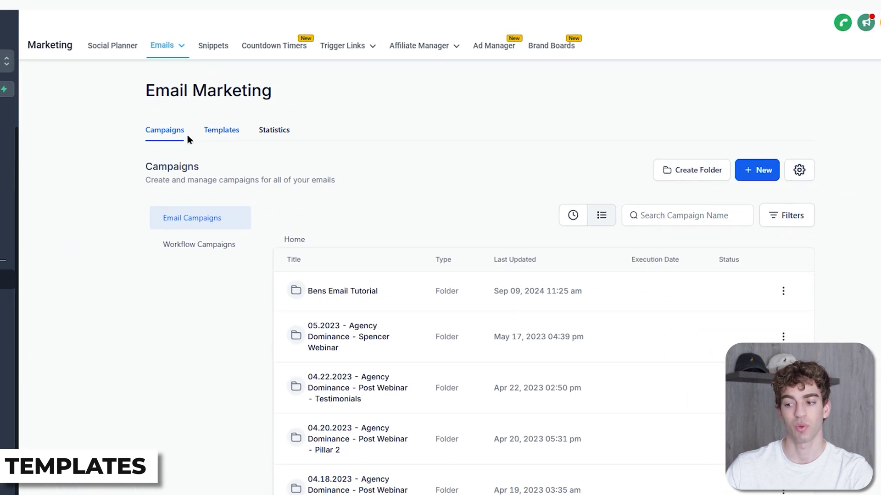
Open the Email Templates folder list, toggle the Recent and List views, and expand the Status filter
{"action": "mouse_move", "coordinate": [165, 53]}
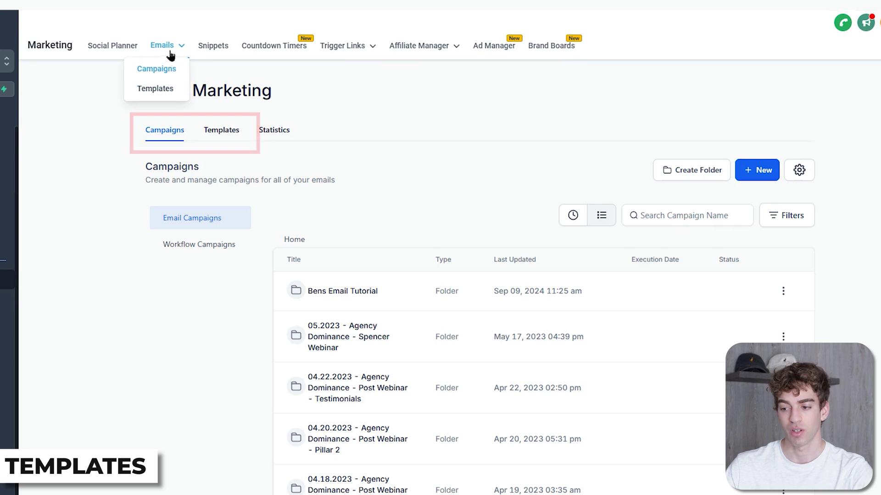
{"action": "left_click", "coordinate": [156, 89]}
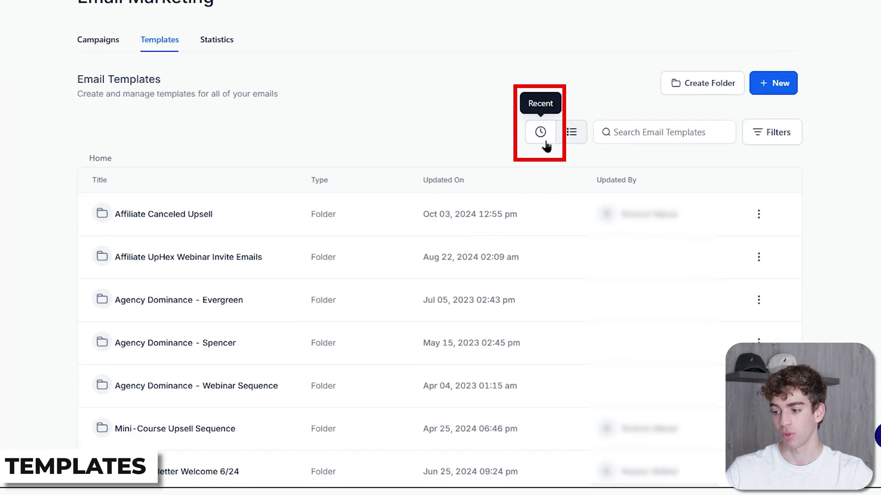
{"action": "left_click", "coordinate": [545, 145]}
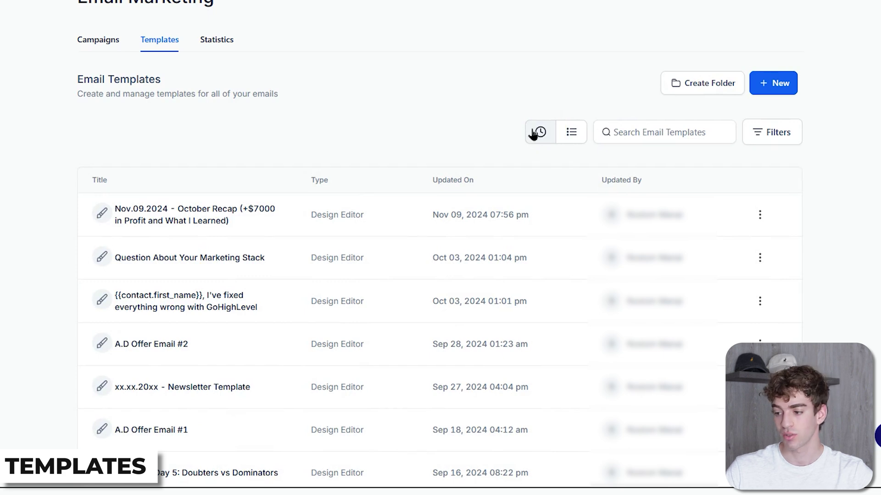
{"action": "left_click", "coordinate": [572, 139]}
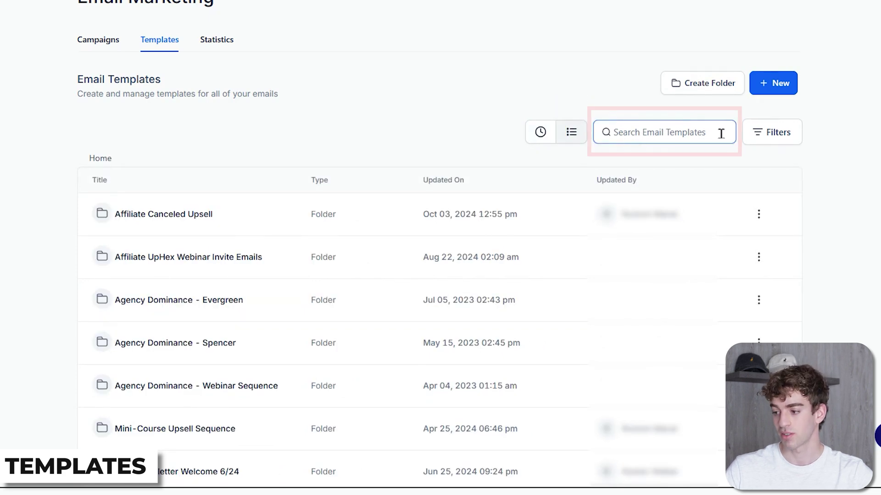
{"action": "left_click", "coordinate": [776, 134]}
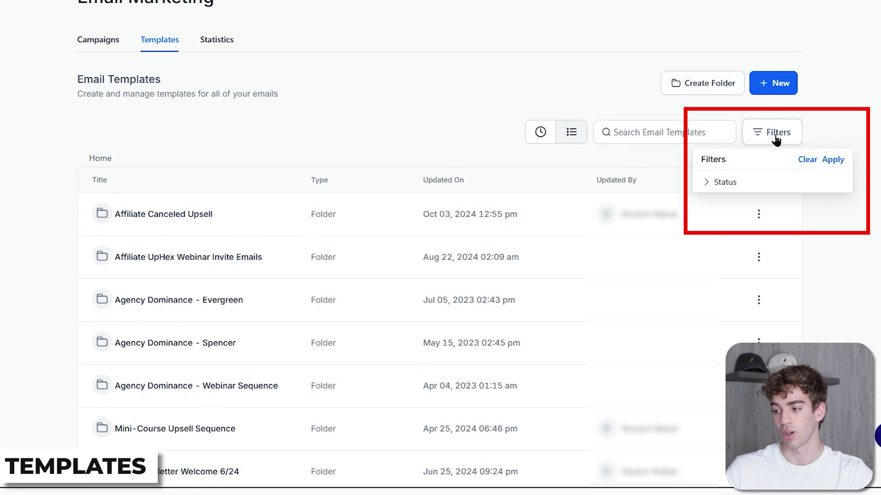
{"action": "left_click", "coordinate": [739, 184]}
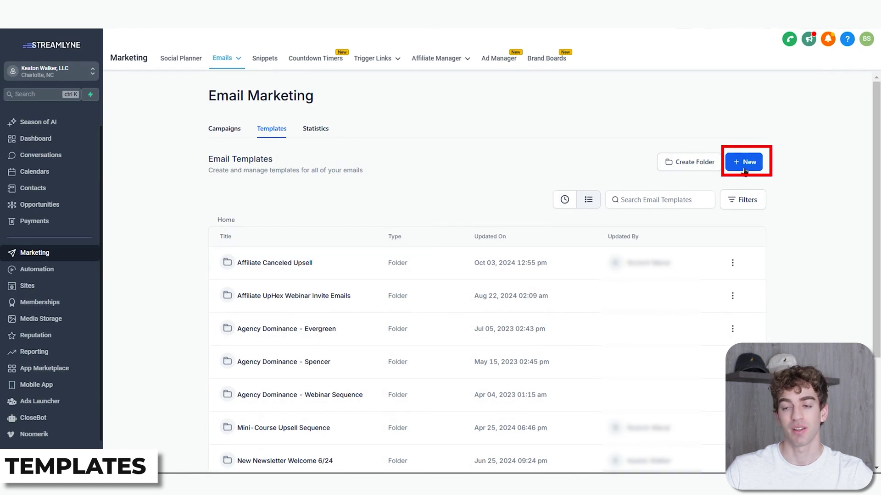
{"action": "left_click", "coordinate": [745, 165]}
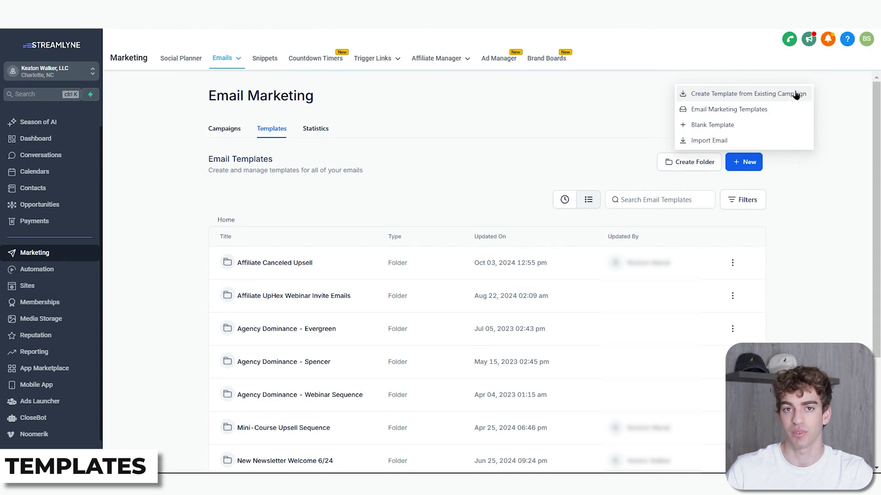
{"action": "left_click", "coordinate": [776, 96]}
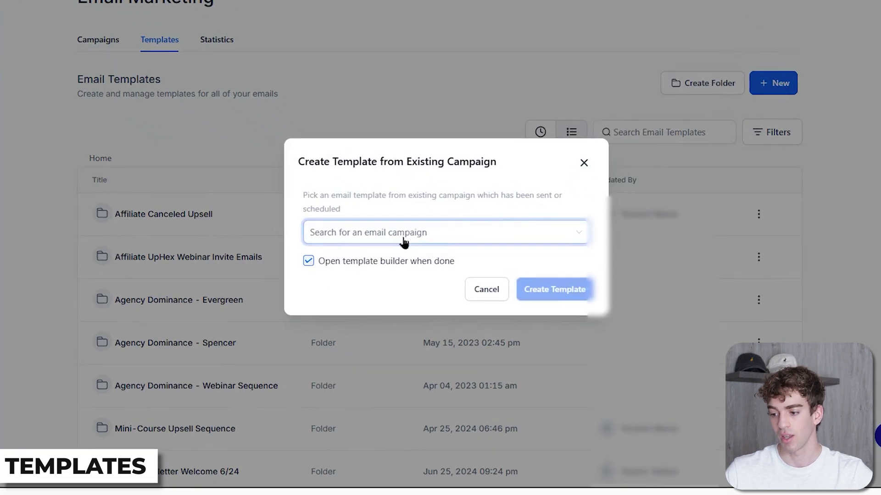
{"action": "left_click", "coordinate": [466, 238]}
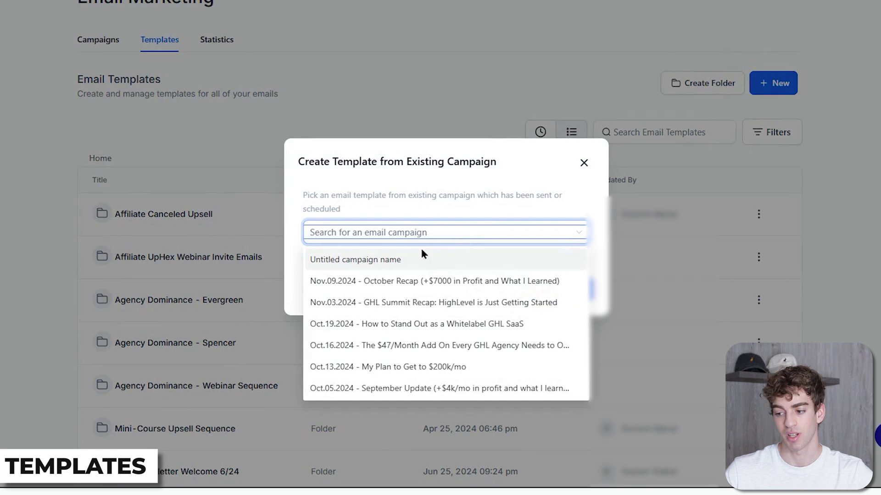
{"action": "left_click", "coordinate": [390, 293]}
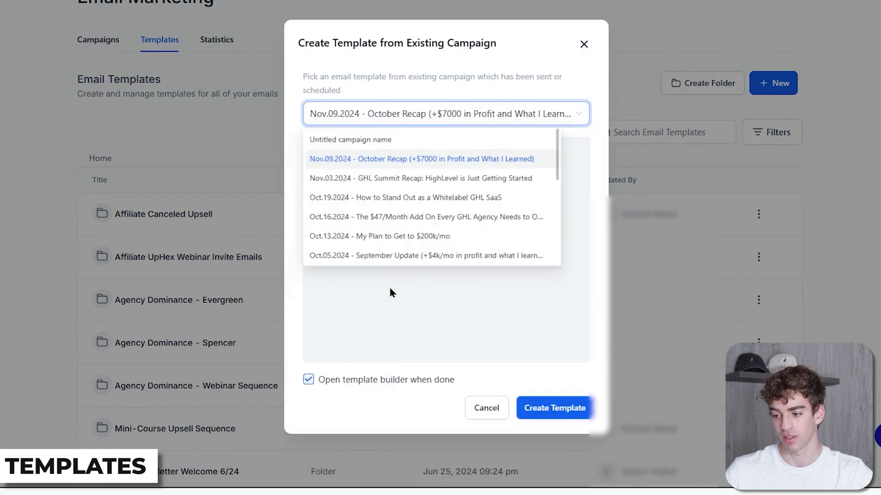
{"action": "scroll", "coordinate": [478, 230], "scroll_direction": "down", "scroll_amount": 5}
{"action": "scroll", "coordinate": [478, 231], "scroll_direction": "up", "scroll_amount": 5}
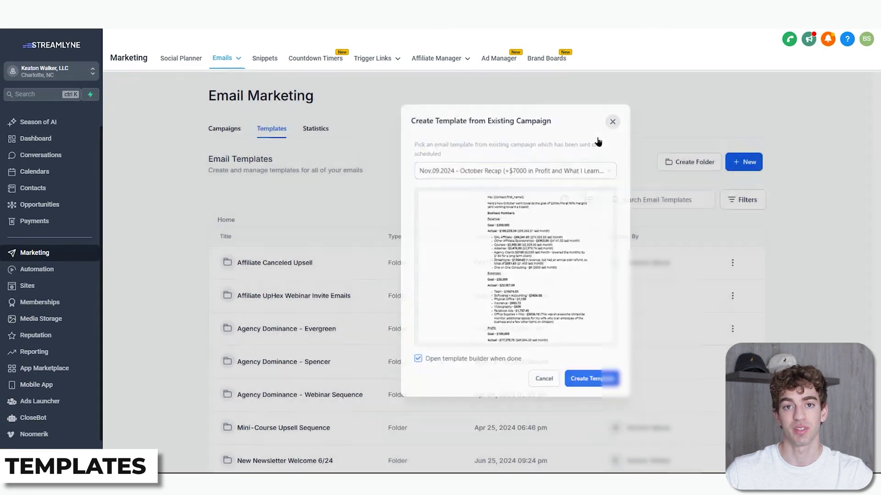
{"action": "left_click", "coordinate": [588, 74]}
{"action": "left_click", "coordinate": [764, 111]}
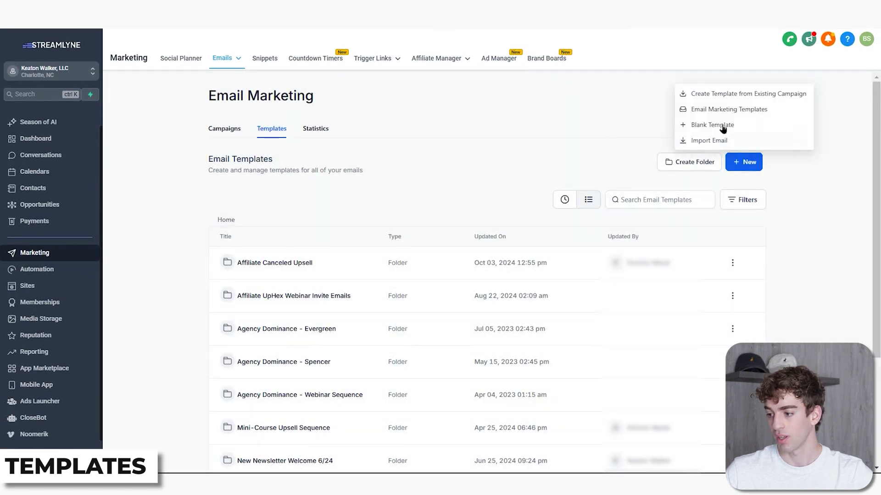
{"action": "left_click", "coordinate": [777, 116]}
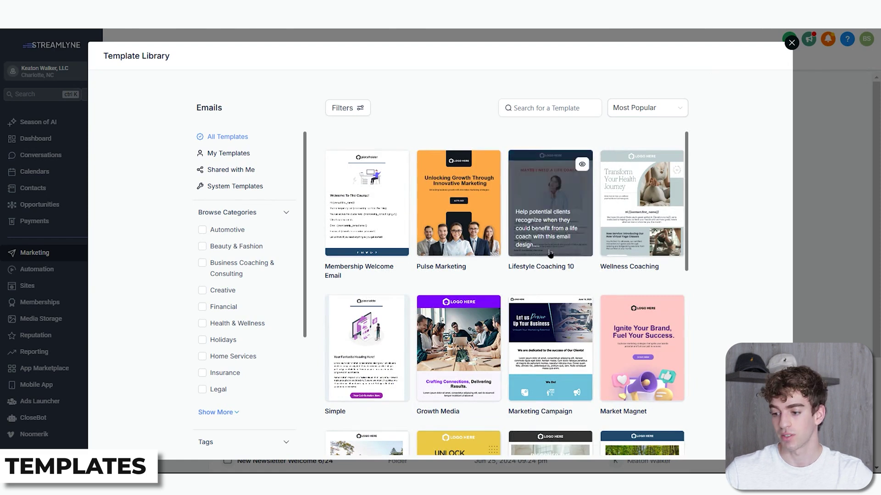
{"action": "scroll", "coordinate": [551, 248], "scroll_direction": "down", "scroll_amount": 1}
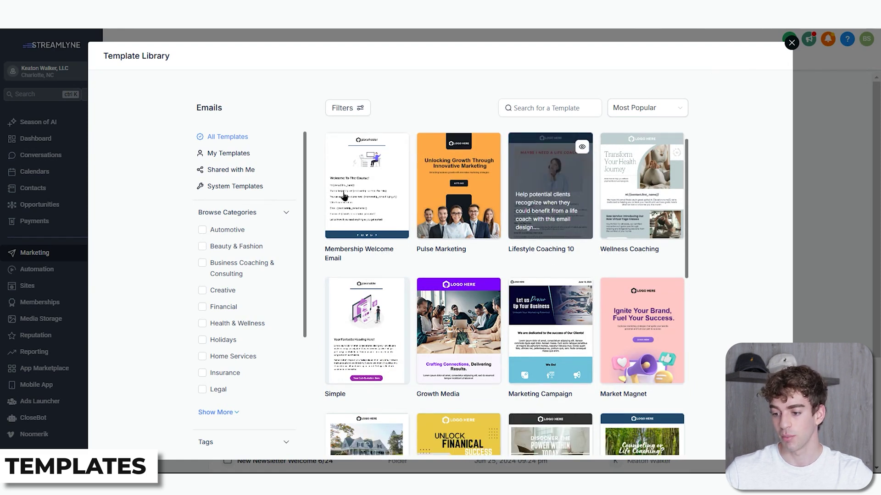
{"action": "scroll", "coordinate": [459, 275], "scroll_direction": "down", "scroll_amount": 2}
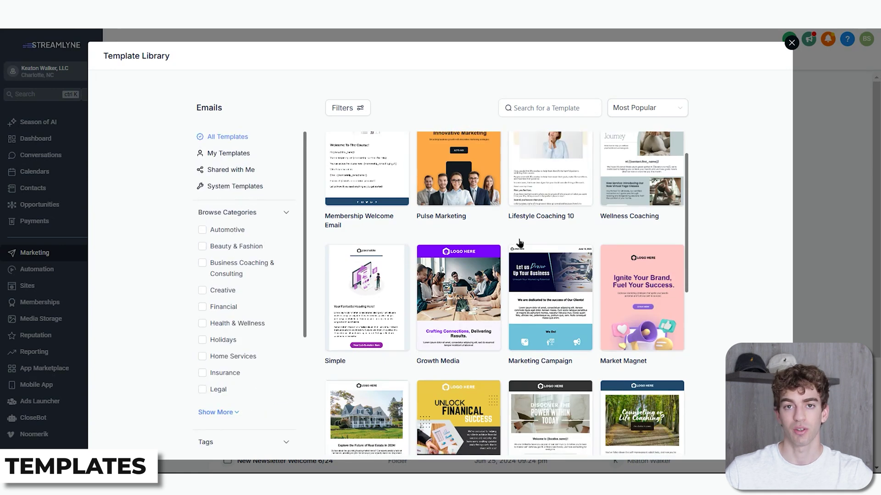
{"action": "mouse_move", "coordinate": [547, 301]}
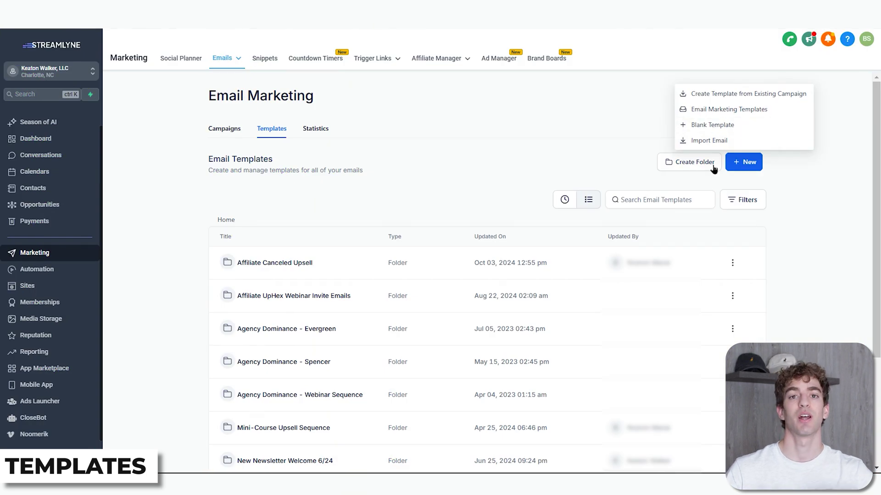
Start an email import and switch its source between Mailchimp and Active Campaign, ending on Mailchimp
{"action": "left_click", "coordinate": [747, 142]}
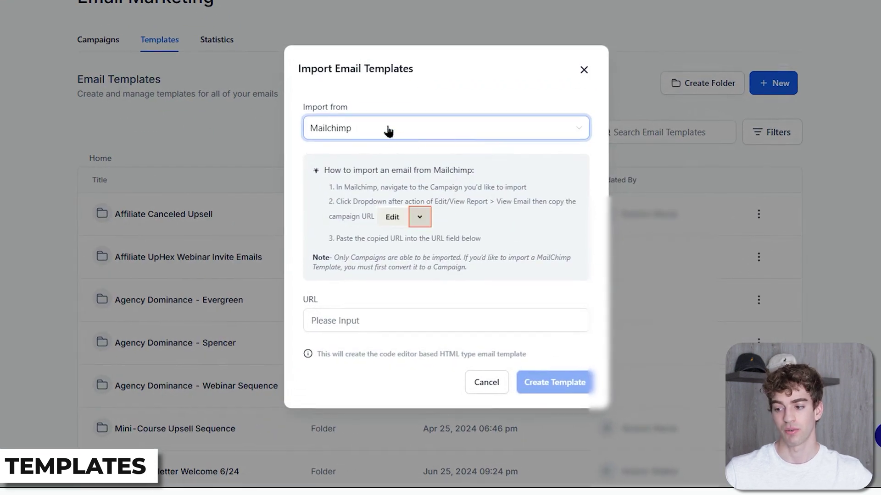
{"action": "left_click", "coordinate": [388, 132]}
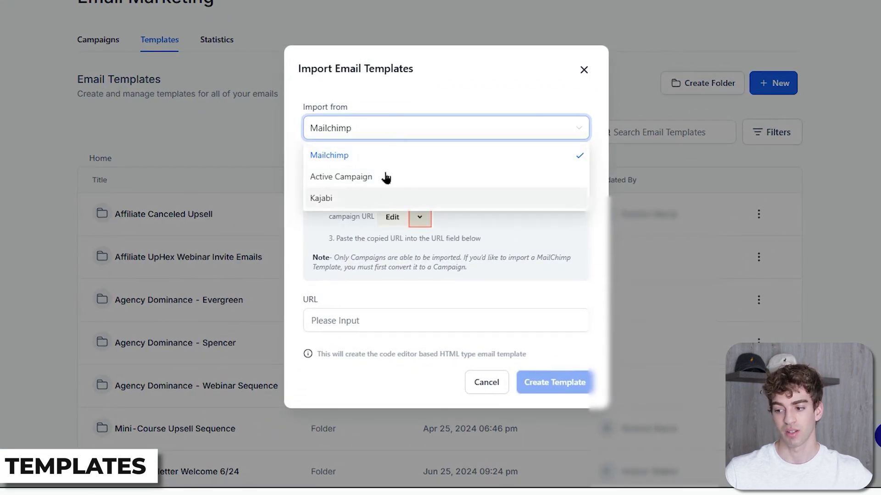
{"action": "left_click", "coordinate": [389, 155]}
{"action": "left_click", "coordinate": [380, 133]}
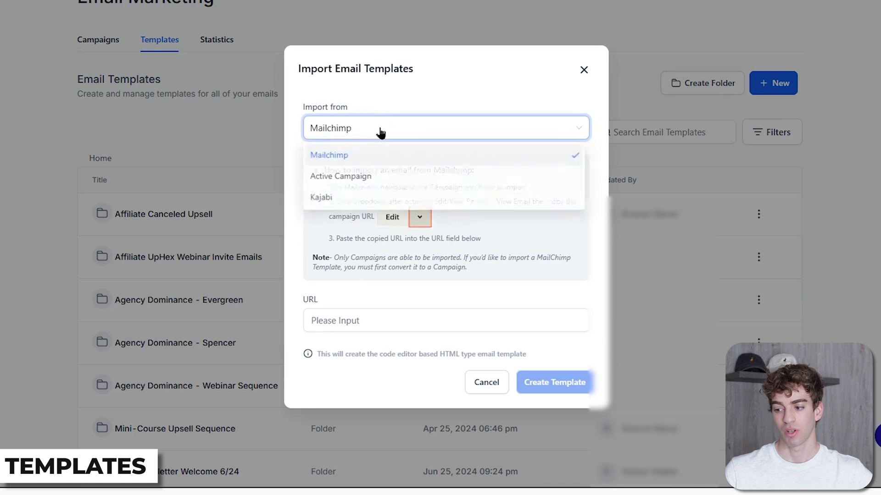
{"action": "left_click", "coordinate": [355, 180]}
{"action": "left_click", "coordinate": [349, 145]}
{"action": "left_click", "coordinate": [345, 164]}
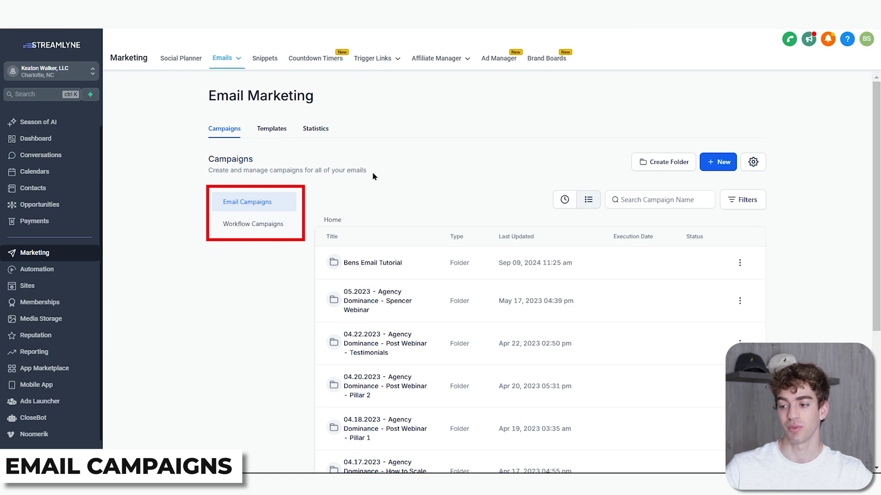
Preview the template-based new campaign option, list Workflow Campaigns, then return to email campaigns
{"action": "left_click", "coordinate": [713, 165]}
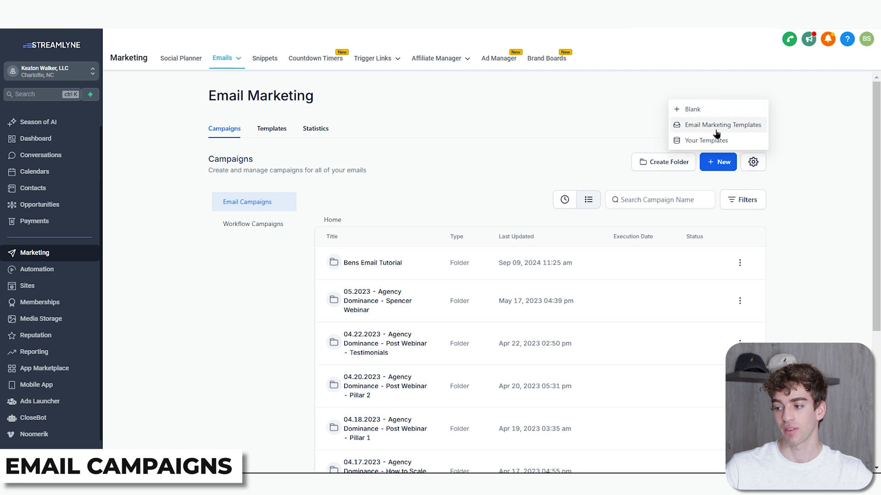
{"action": "left_click", "coordinate": [717, 130]}
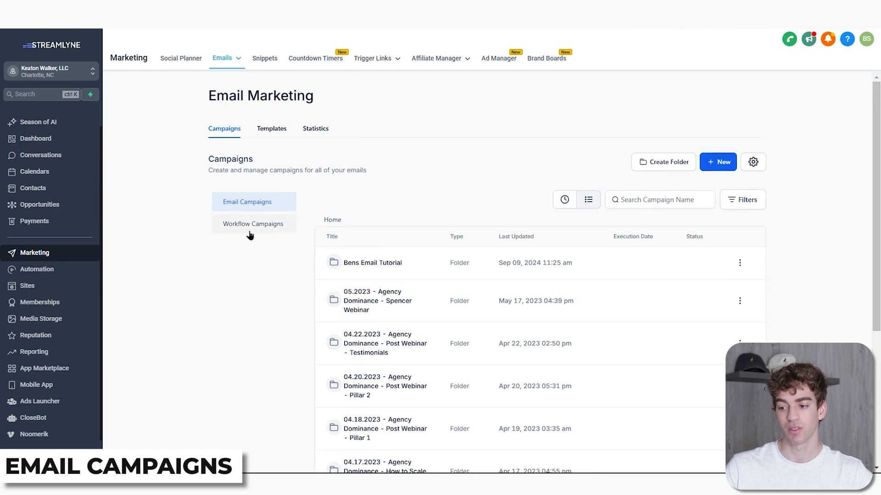
{"action": "left_click", "coordinate": [266, 232]}
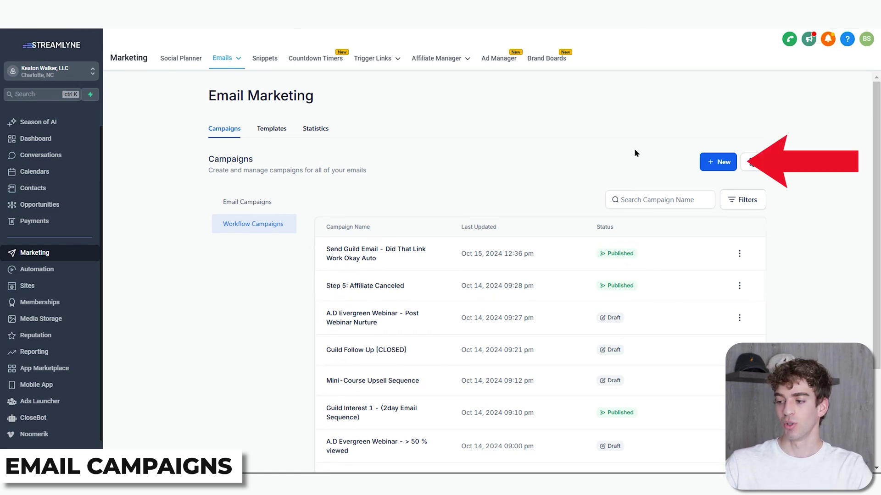
{"action": "left_click", "coordinate": [719, 163]}
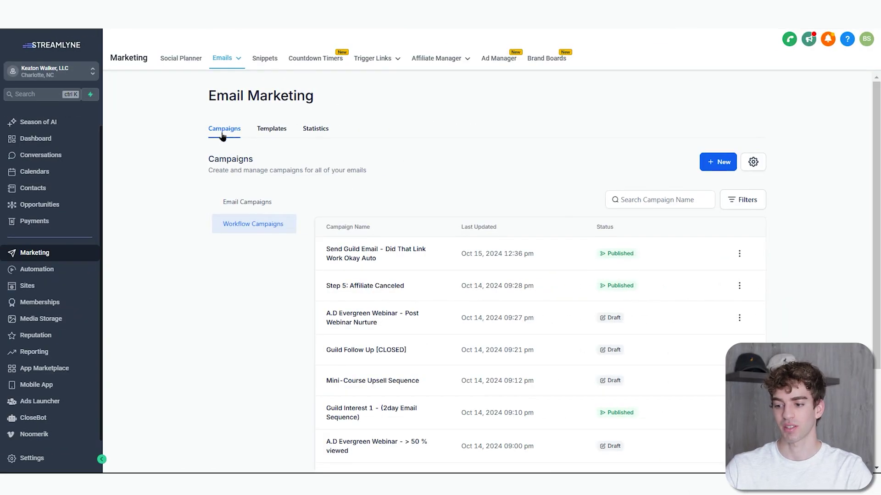
{"action": "left_click", "coordinate": [267, 130]}
Save the 5-day, all-campaigns attribution setting, then view the test-email Sender Preferences
{"action": "left_click", "coordinate": [753, 162]}
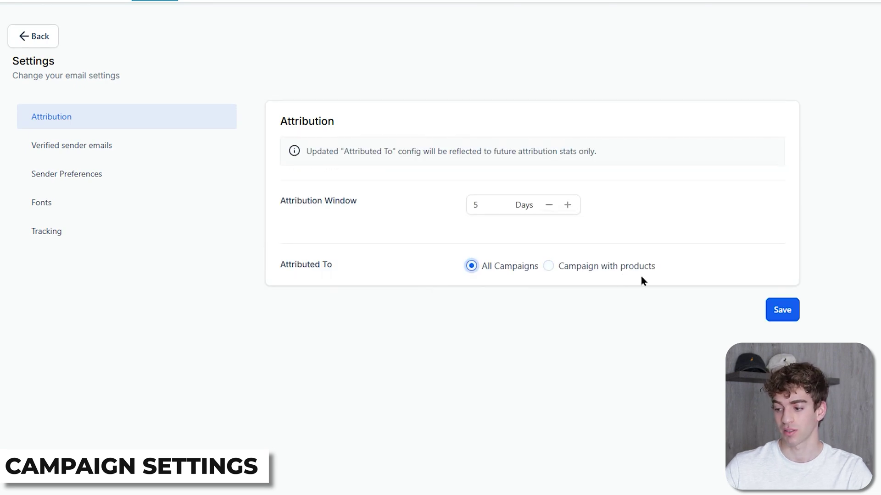
{"action": "left_click", "coordinate": [782, 310]}
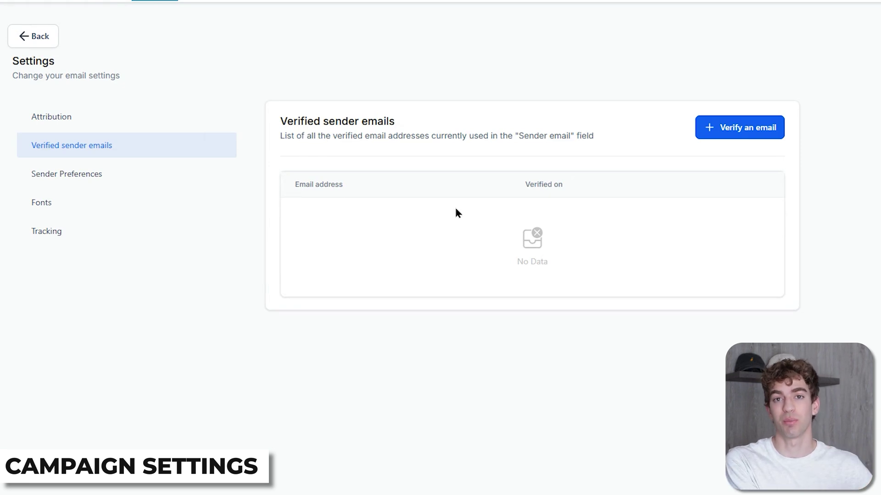
{"action": "left_click", "coordinate": [752, 128]}
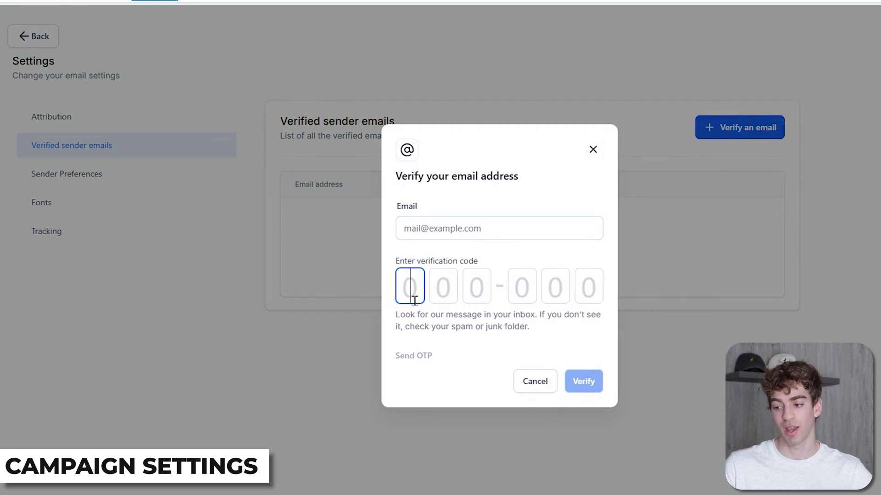
{"action": "left_click", "coordinate": [205, 174]}
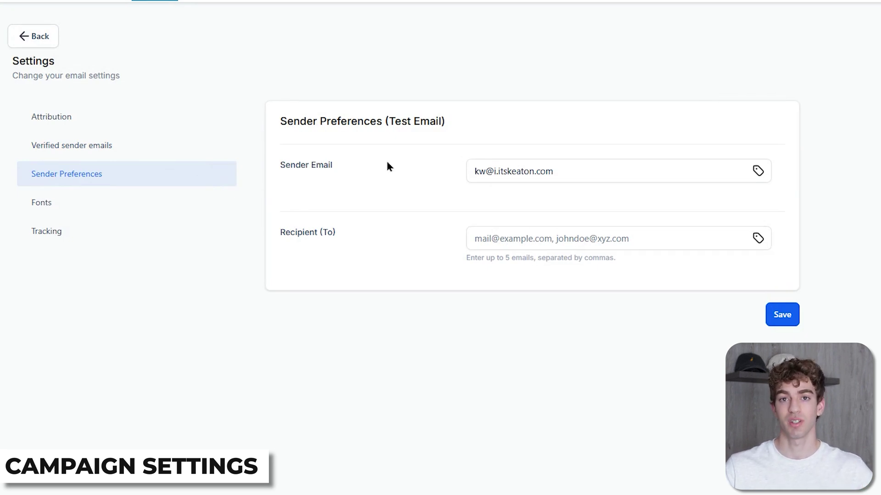
{"action": "left_click", "coordinate": [128, 205]}
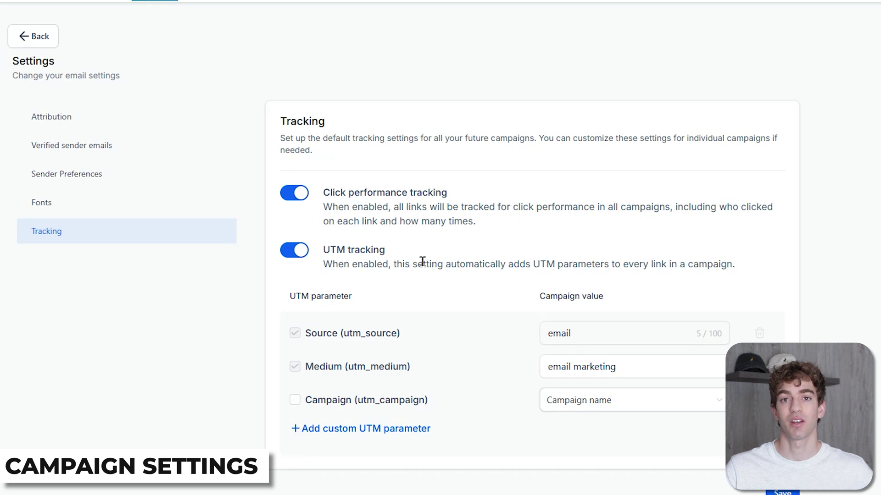
{"action": "scroll", "coordinate": [423, 261], "scroll_direction": "down", "scroll_amount": 1}
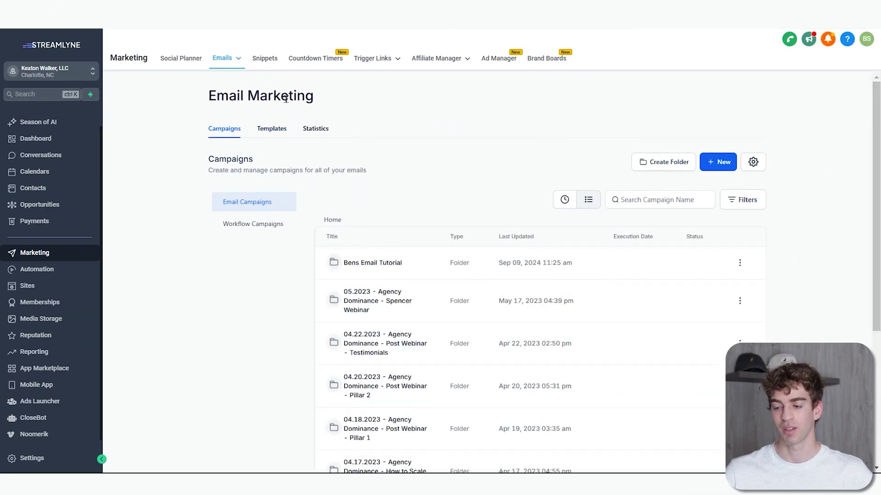
On Statistics, scroll to Most recent emails and show open and click rates as counts
{"action": "left_click", "coordinate": [315, 134]}
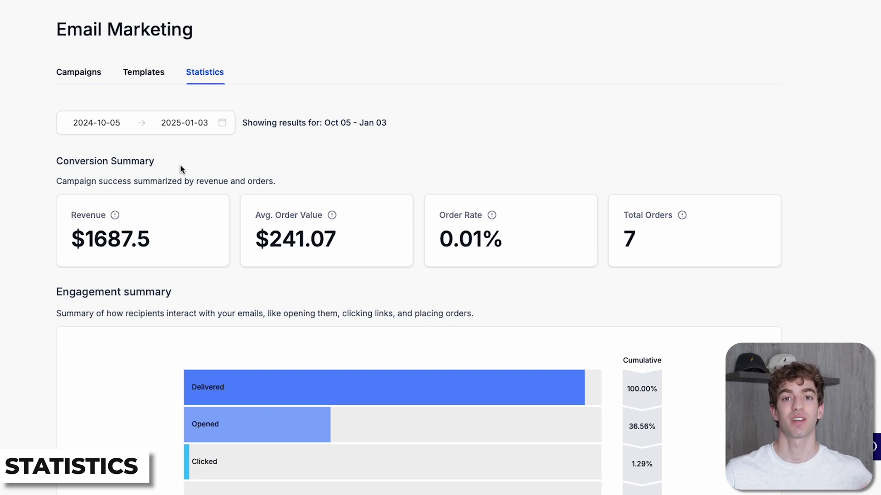
{"action": "scroll", "coordinate": [23, 243], "scroll_direction": "down", "scroll_amount": 2}
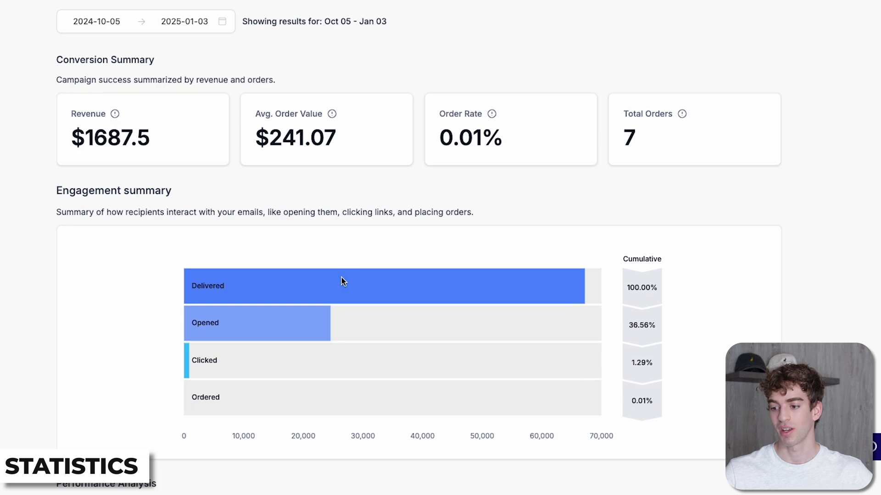
{"action": "scroll", "coordinate": [234, 285], "scroll_direction": "down", "scroll_amount": 1}
{"action": "scroll", "coordinate": [48, 227], "scroll_direction": "down", "scroll_amount": 7}
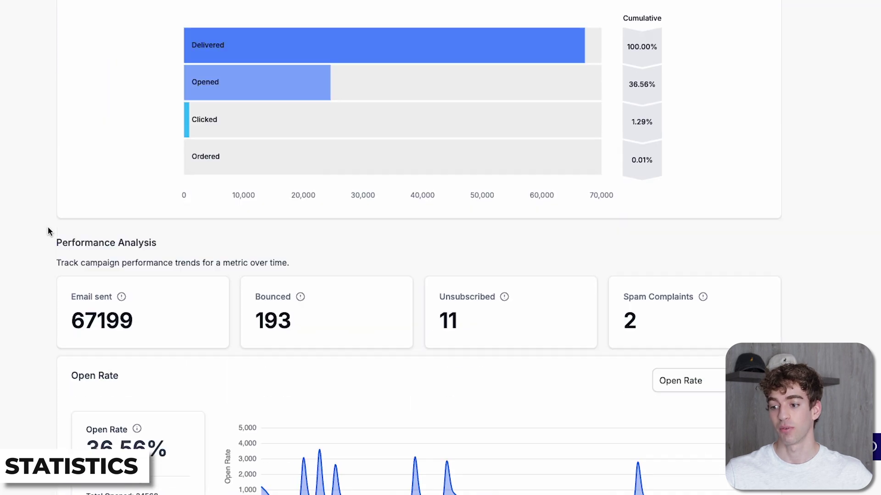
{"action": "scroll", "coordinate": [58, 224], "scroll_direction": "down", "scroll_amount": 14}
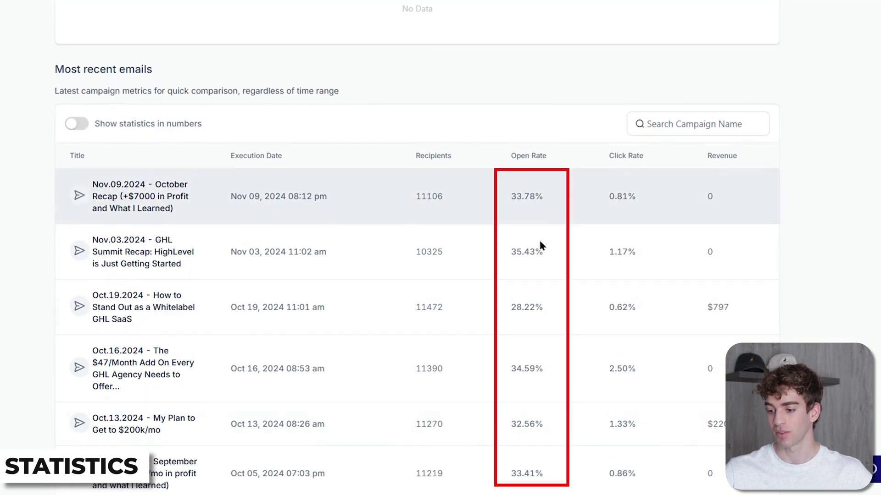
{"action": "left_click", "coordinate": [80, 124]}
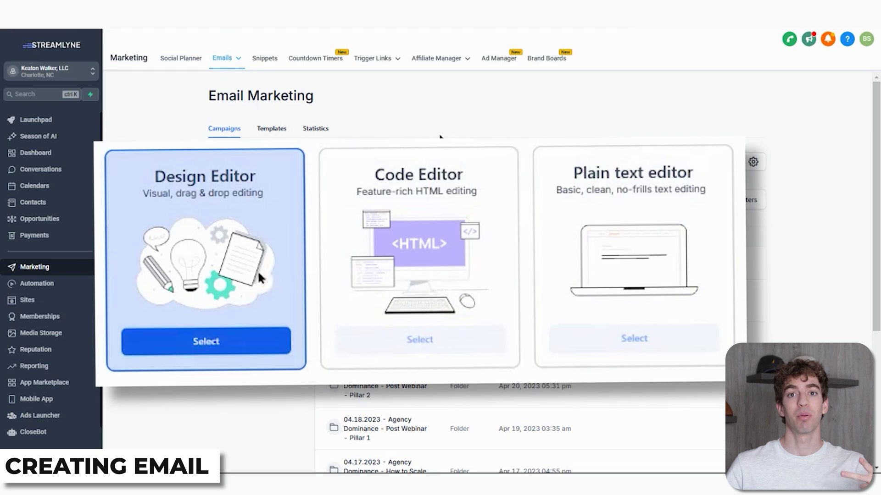
Create a new email campaign from the Blank option
{"action": "left_click", "coordinate": [712, 165]}
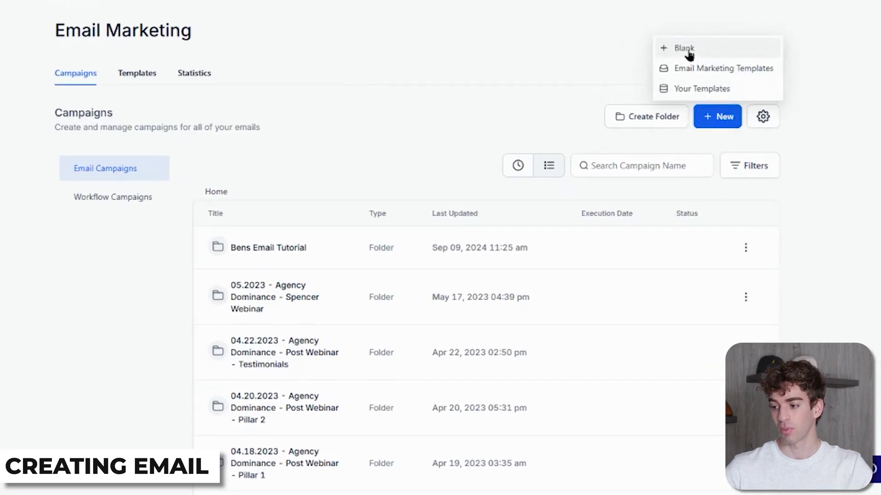
{"action": "left_click", "coordinate": [687, 51]}
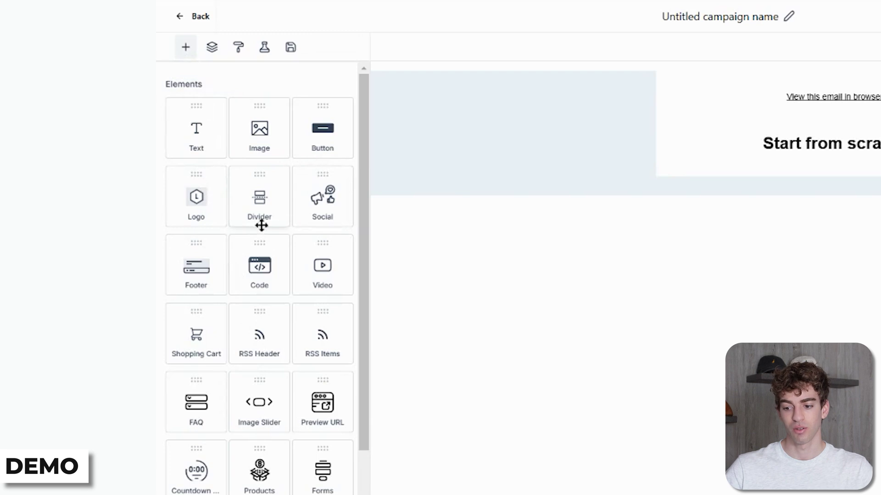
Scroll the Design Editor's Elements panel to review the Text, Image, Button and layout elements
{"action": "scroll", "coordinate": [254, 229], "scroll_direction": "down", "scroll_amount": 3}
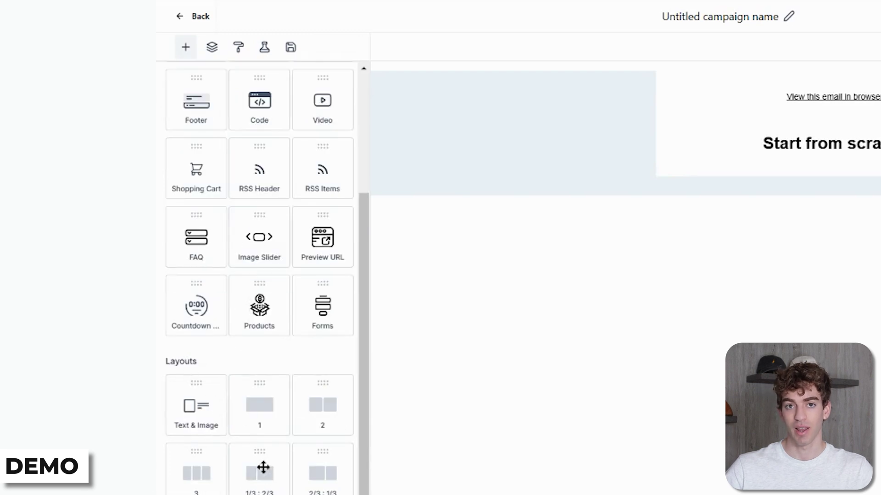
{"action": "scroll", "coordinate": [197, 381], "scroll_direction": "up", "scroll_amount": 3}
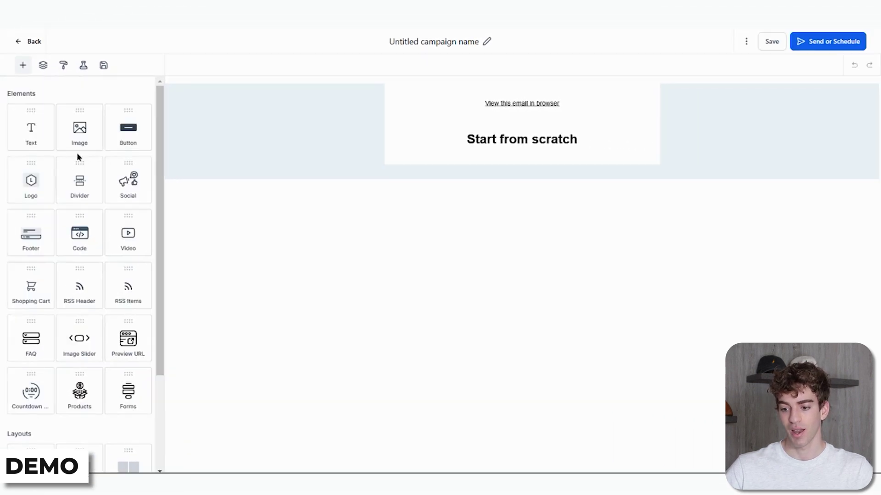
Add a Text heading above Start from scratch reading 'Hey {{contact.first_name}}'
{"action": "left_click_drag", "start_coordinate": [32, 139], "coordinate": [457, 134]}
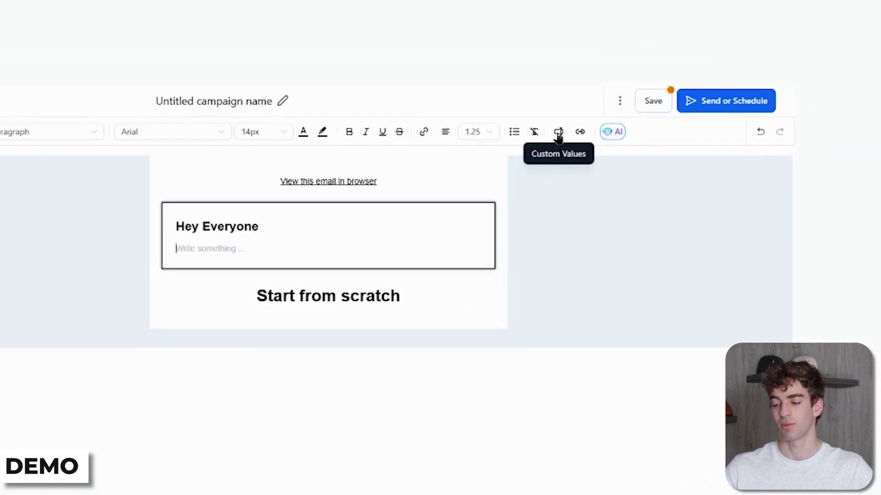
{"action": "left_click", "coordinate": [558, 133]}
{"action": "left_click_drag", "start_coordinate": [210, 227], "coordinate": [258, 228]}
{"action": "key", "text": "BackSpace"}
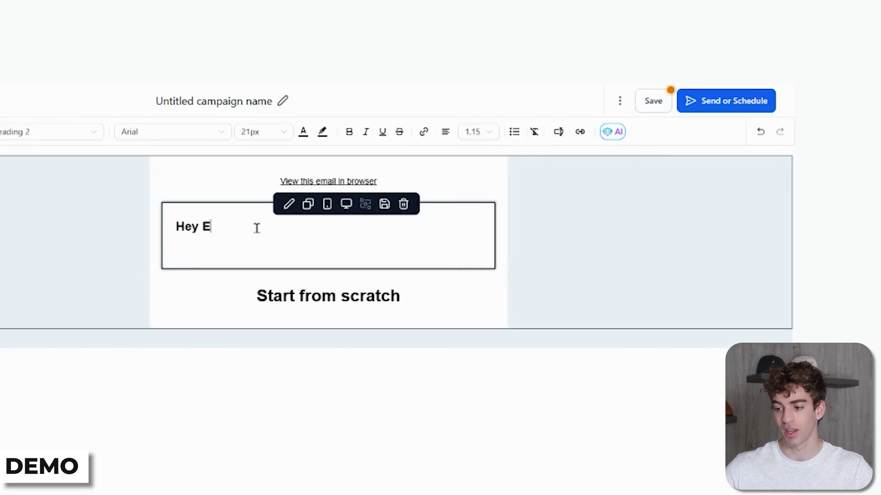
{"action": "left_click", "coordinate": [558, 132]}
{"action": "left_click", "coordinate": [539, 186]}
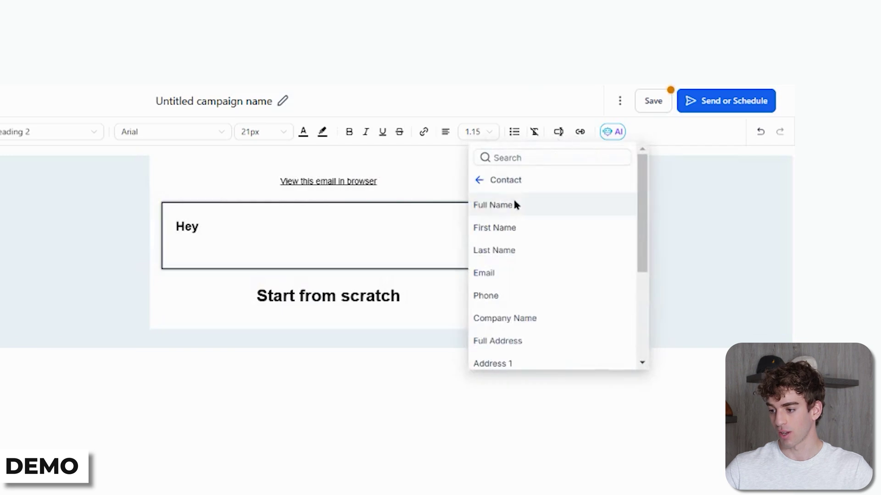
{"action": "left_click", "coordinate": [504, 228]}
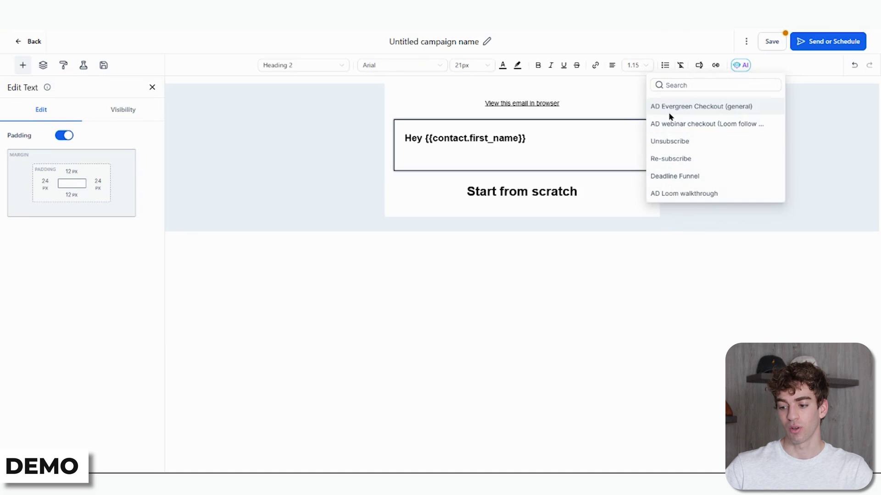
{"action": "left_click", "coordinate": [27, 45]}
{"action": "mouse_move", "coordinate": [359, 65]}
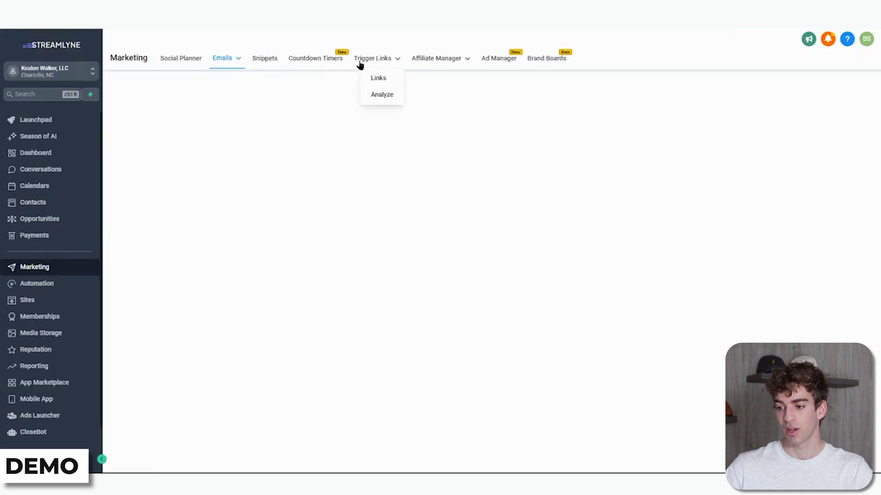
{"action": "left_click", "coordinate": [380, 78]}
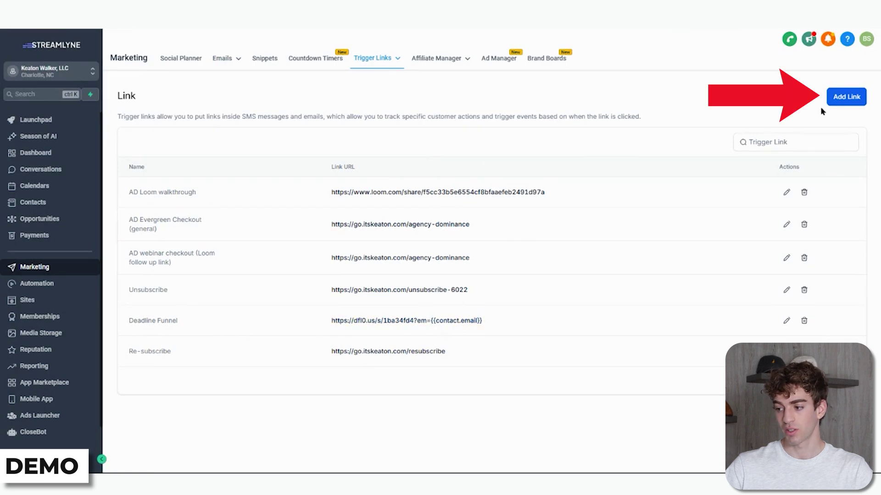
{"action": "left_click", "coordinate": [846, 96]}
{"action": "left_click", "coordinate": [441, 316]}
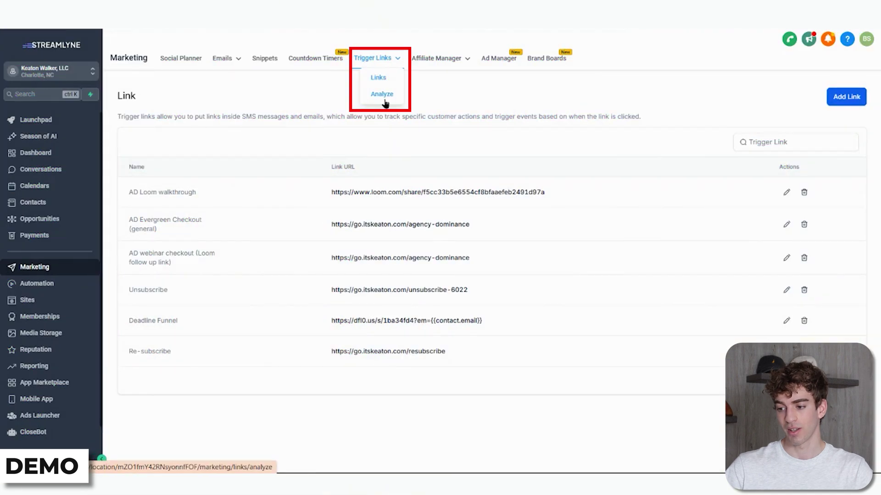
{"action": "left_click", "coordinate": [383, 98]}
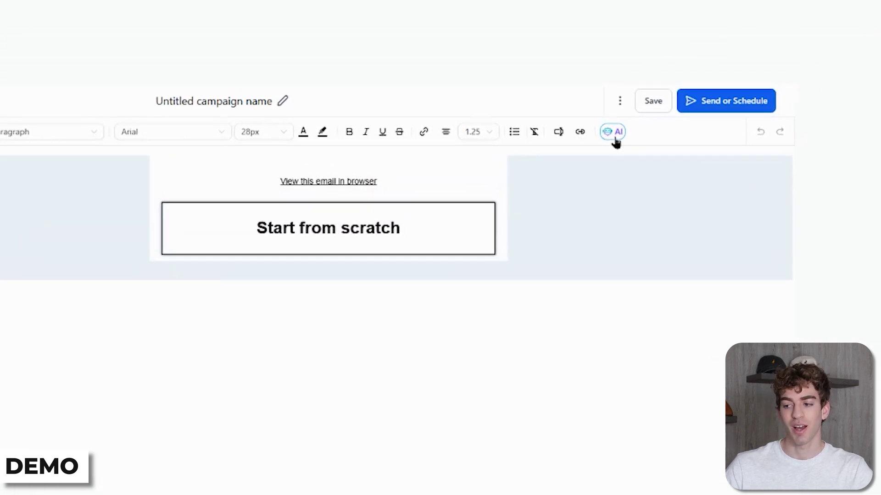
Browse the AI menu, Add Elements and the expanded Section layers, then show Appearance settings
{"action": "left_click", "coordinate": [615, 138]}
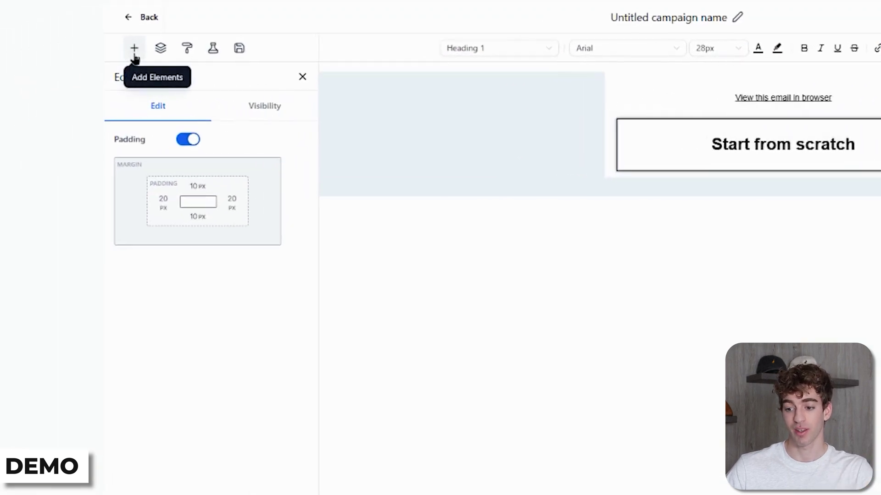
{"action": "left_click", "coordinate": [135, 51]}
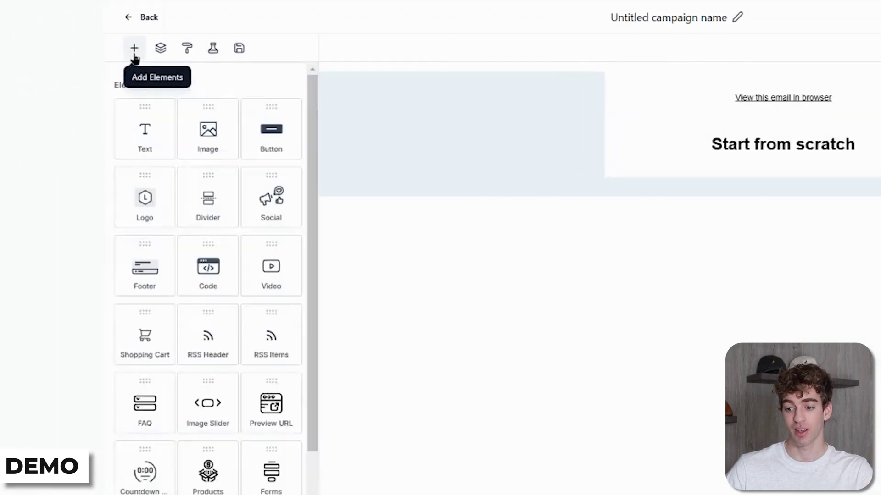
{"action": "left_click", "coordinate": [160, 49]}
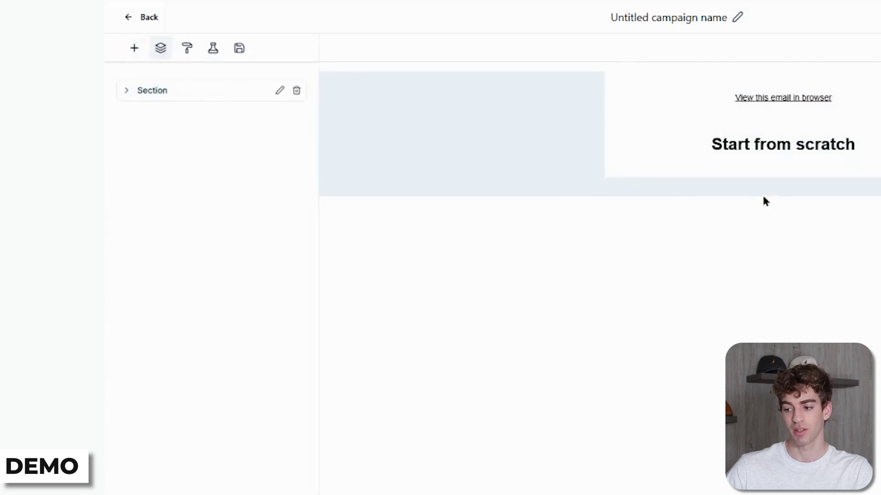
{"action": "left_click", "coordinate": [124, 91]}
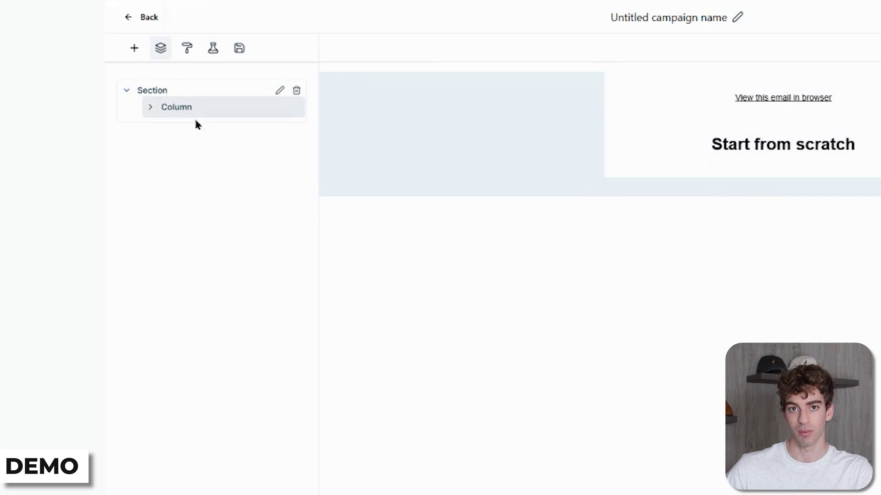
{"action": "left_click", "coordinate": [187, 49]}
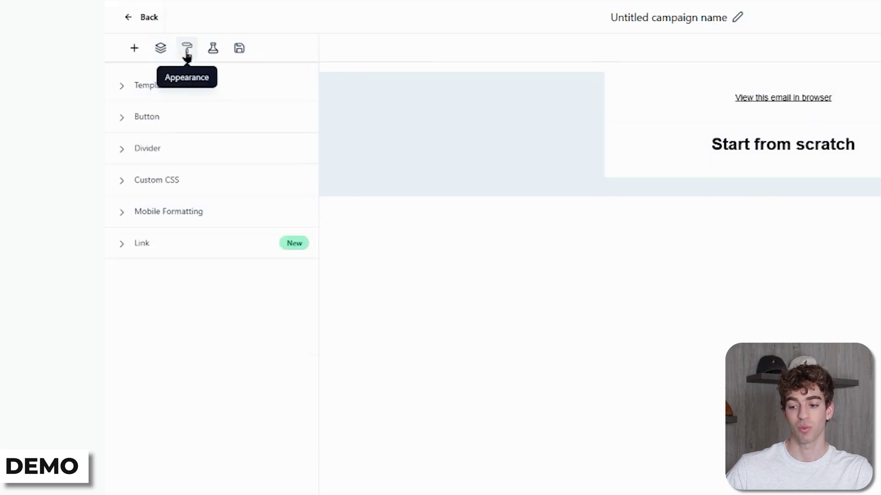
Review the global Button styles: corner radius, colour, font and text colour, leaving them unchanged
{"action": "left_click", "coordinate": [154, 124]}
{"action": "left_click", "coordinate": [144, 168]}
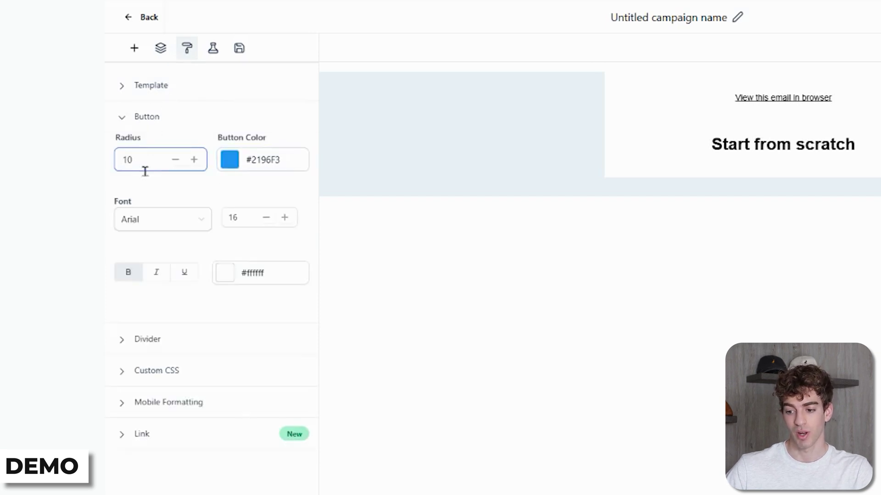
{"action": "left_click", "coordinate": [231, 167]}
{"action": "key", "text": "Tab"}
{"action": "left_click", "coordinate": [237, 273]}
{"action": "left_click", "coordinate": [172, 120]}
Inspect Divider, Custom CSS and Mobile Formatting, then check the underlined #000000 Link style
{"action": "left_click", "coordinate": [158, 154]}
{"action": "left_click", "coordinate": [158, 154]}
{"action": "left_click", "coordinate": [186, 182]}
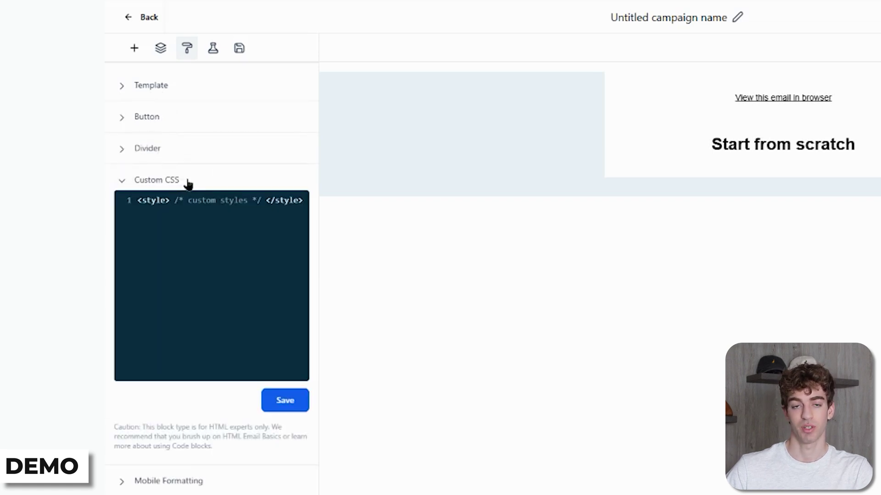
{"action": "left_click", "coordinate": [148, 181]}
{"action": "left_click", "coordinate": [181, 219]}
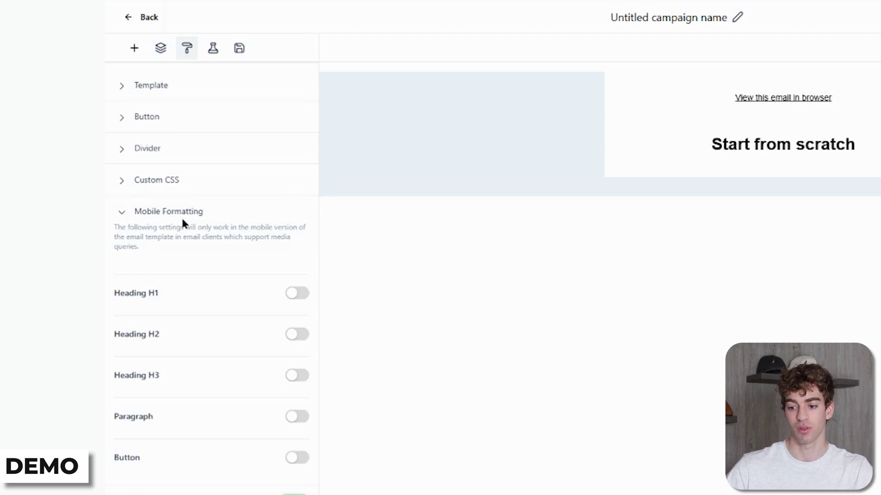
{"action": "left_click", "coordinate": [148, 218]}
{"action": "left_click", "coordinate": [152, 251]}
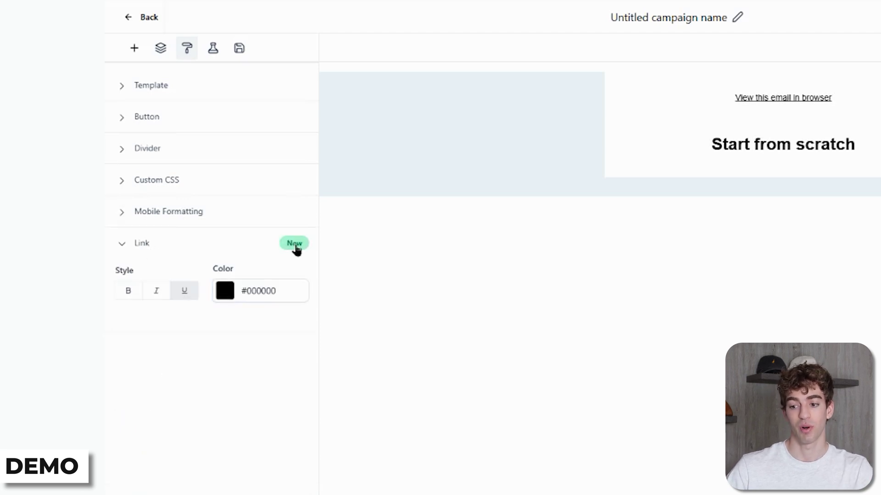
{"action": "left_click", "coordinate": [252, 296]}
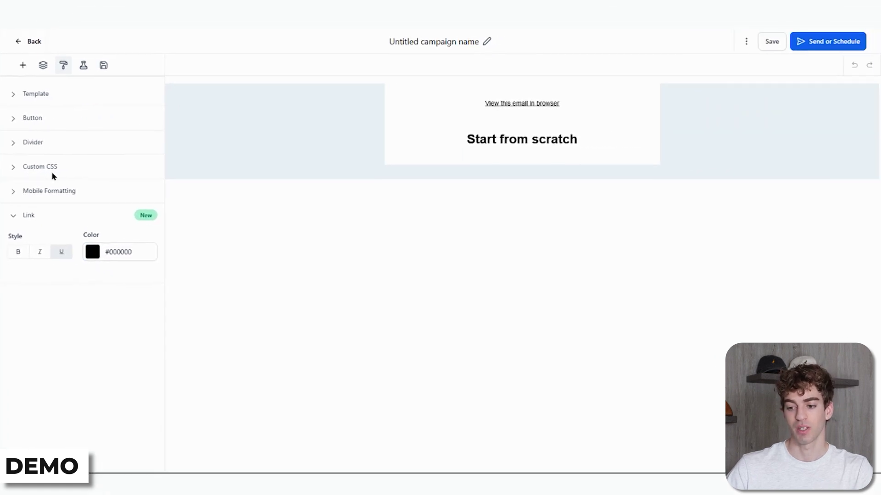
Add a custom HTML block above the Start from scratch heading and enable A/B testing
{"action": "left_click", "coordinate": [24, 66]}
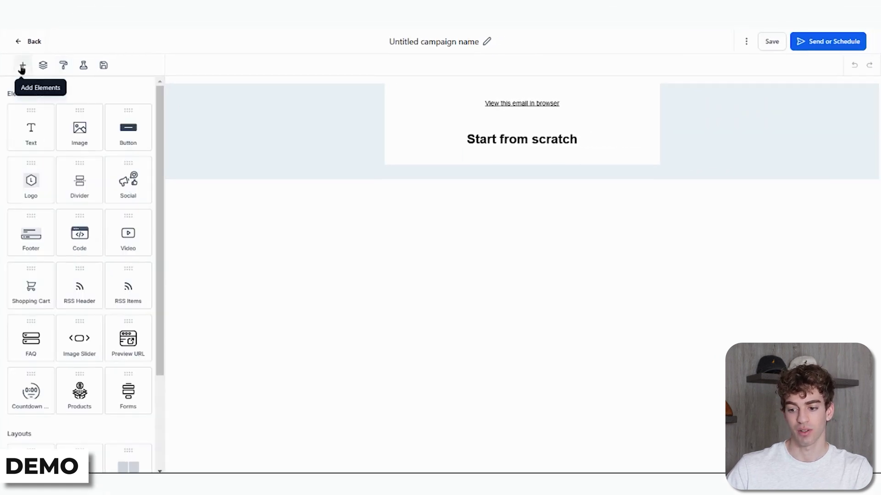
{"action": "left_click_drag", "start_coordinate": [81, 237], "coordinate": [521, 162]}
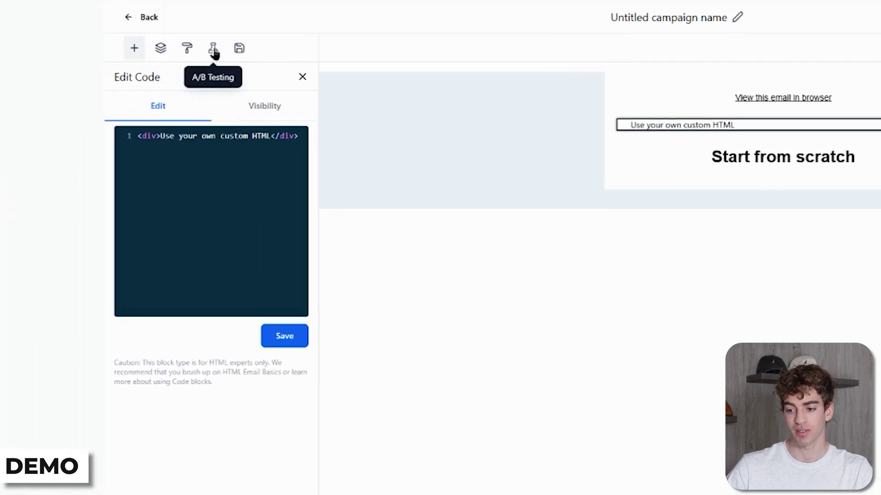
{"action": "left_click", "coordinate": [214, 53]}
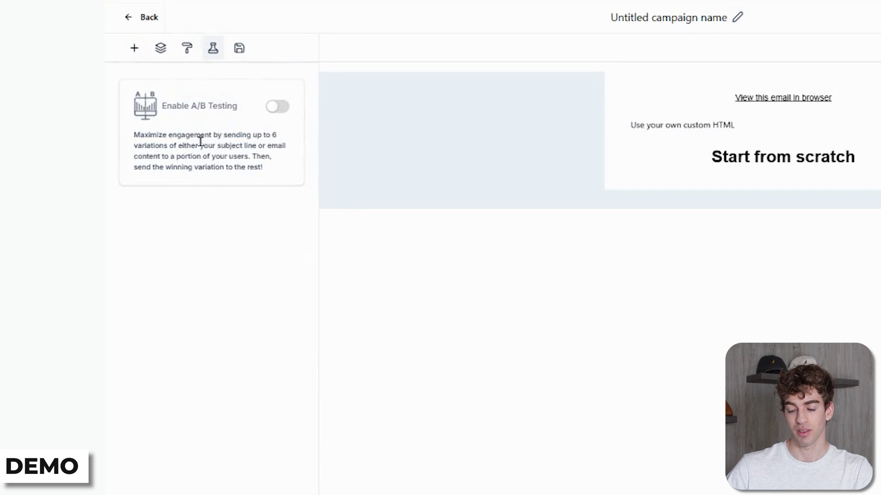
{"action": "left_click", "coordinate": [277, 107]}
Set the A/B test to run 4 hours with 2 variations and a 30% test size
{"action": "scroll", "coordinate": [235, 165], "scroll_direction": "down", "scroll_amount": 1}
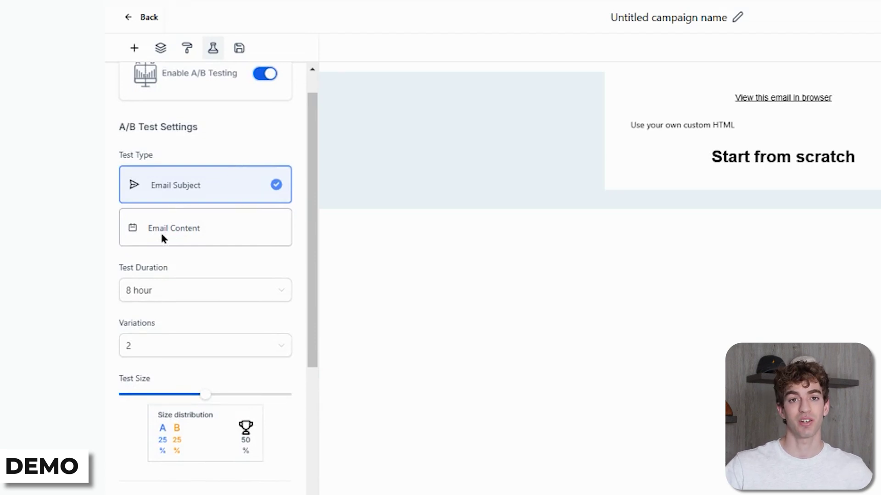
{"action": "scroll", "coordinate": [188, 247], "scroll_direction": "down", "scroll_amount": 1}
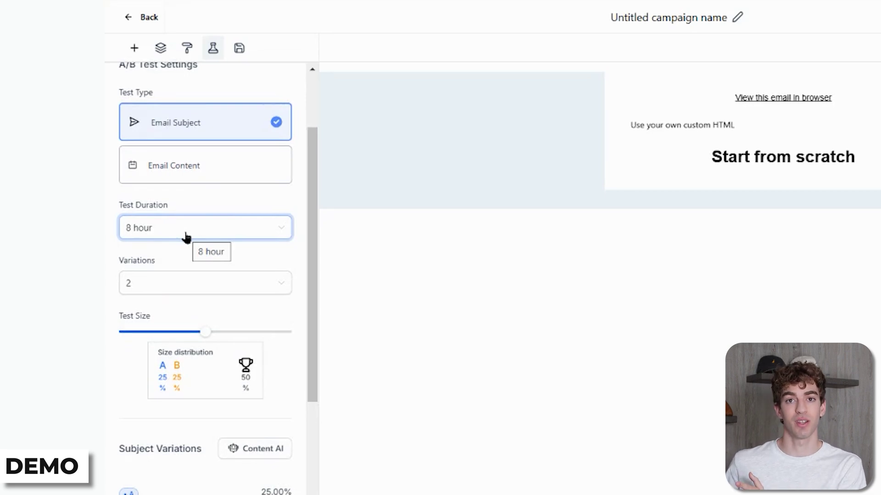
{"action": "left_click", "coordinate": [167, 236]}
{"action": "left_click", "coordinate": [137, 316]}
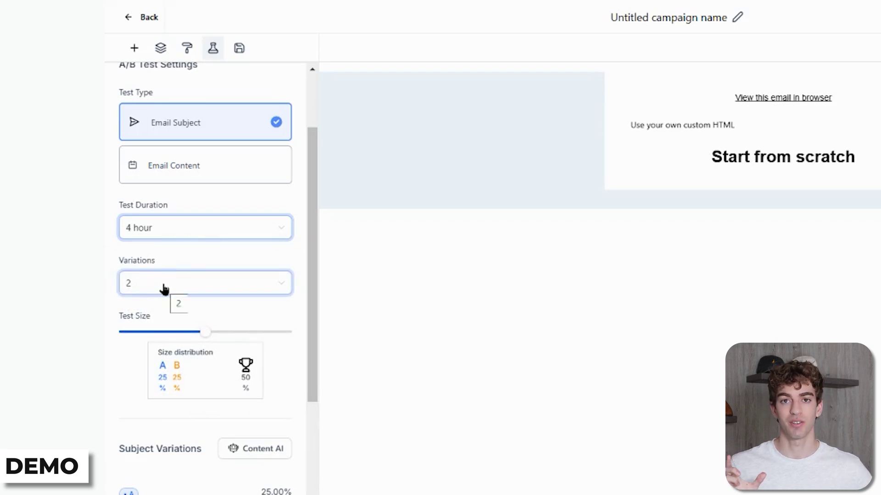
{"action": "left_click", "coordinate": [150, 289]}
{"action": "scroll", "coordinate": [147, 275], "scroll_direction": "down", "scroll_amount": 2}
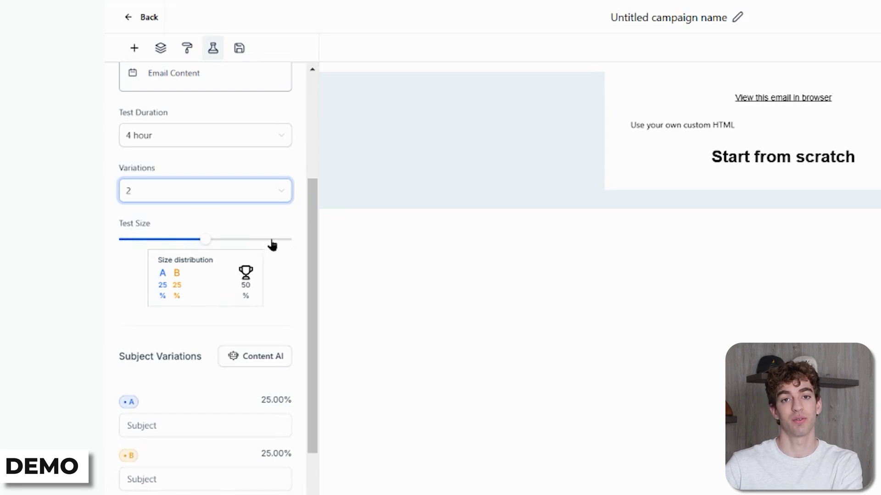
{"action": "left_click_drag", "start_coordinate": [202, 244], "coordinate": [158, 245]}
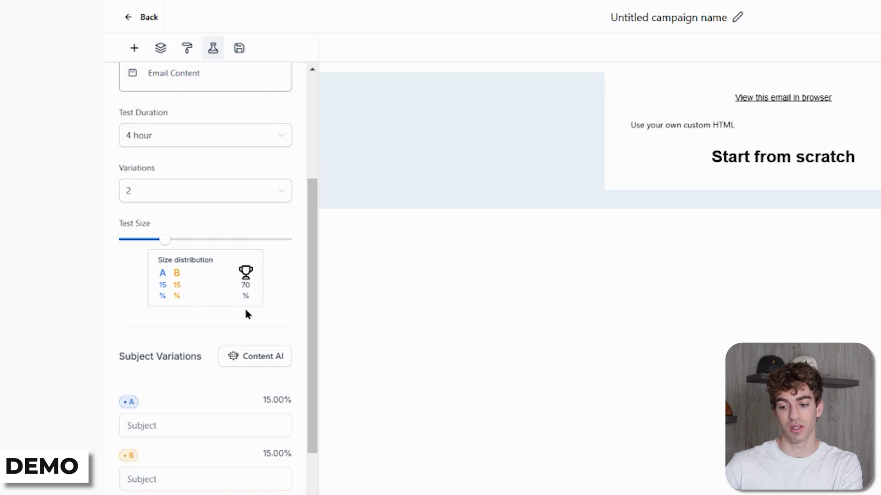
{"action": "scroll", "coordinate": [147, 268], "scroll_direction": "down", "scroll_amount": 2}
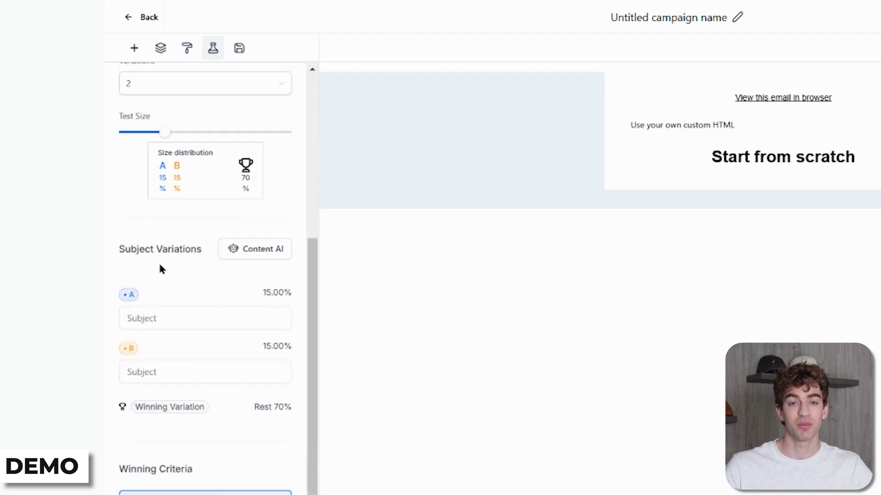
Enter subject variations 'Hello' for A and 'Hi' for B
{"action": "left_click", "coordinate": [149, 324]}
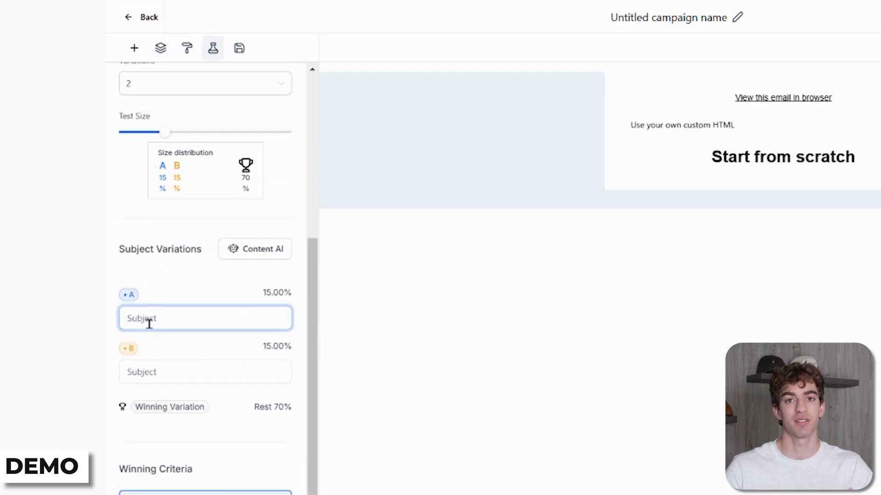
{"action": "type", "text": "Hello"}
{"action": "left_click", "coordinate": [147, 372]}
{"action": "type", "text": "H"}
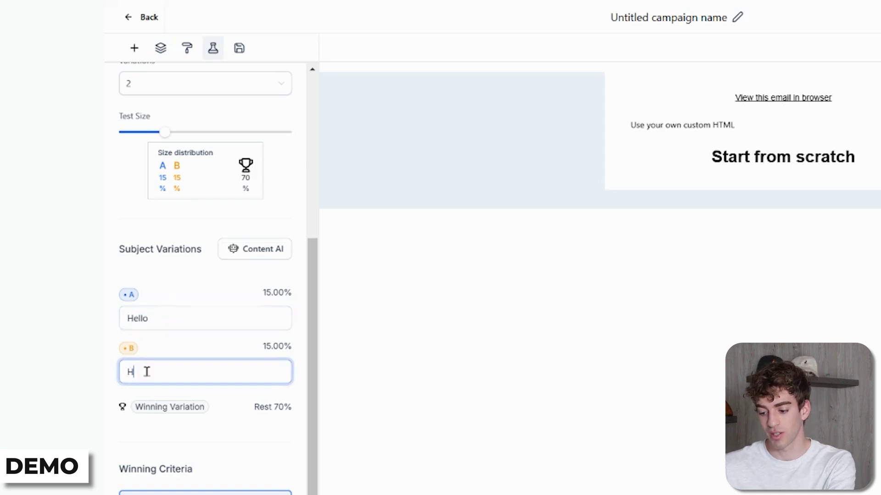
{"action": "type", "text": "i"}
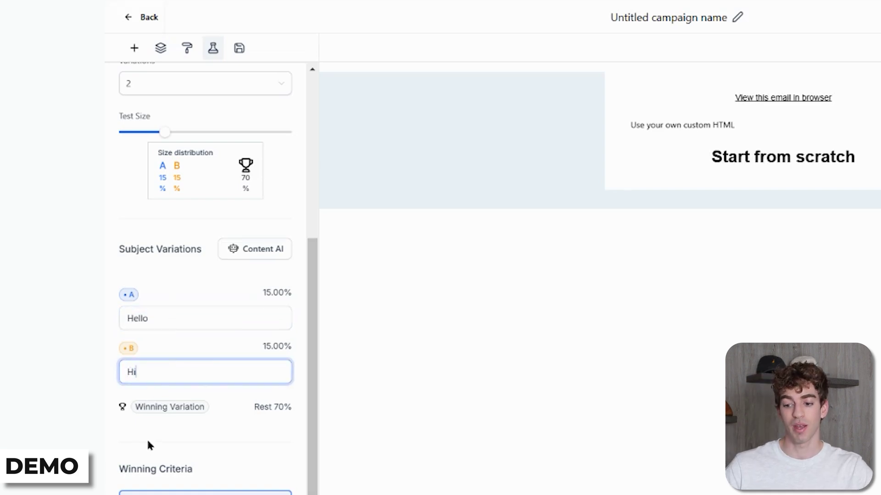
Switch the A/B test type to Email Content and select the heading block
{"action": "scroll", "coordinate": [169, 308], "scroll_direction": "down", "scroll_amount": 1}
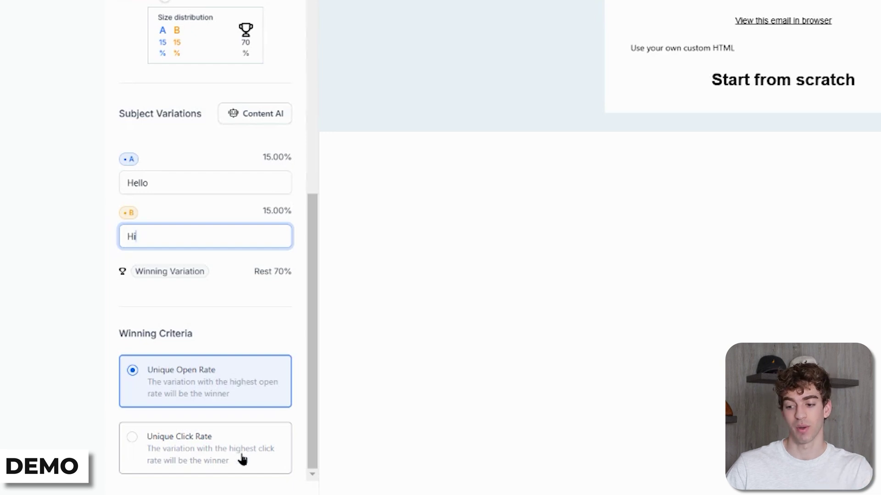
{"action": "scroll", "coordinate": [143, 264], "scroll_direction": "up", "scroll_amount": 3}
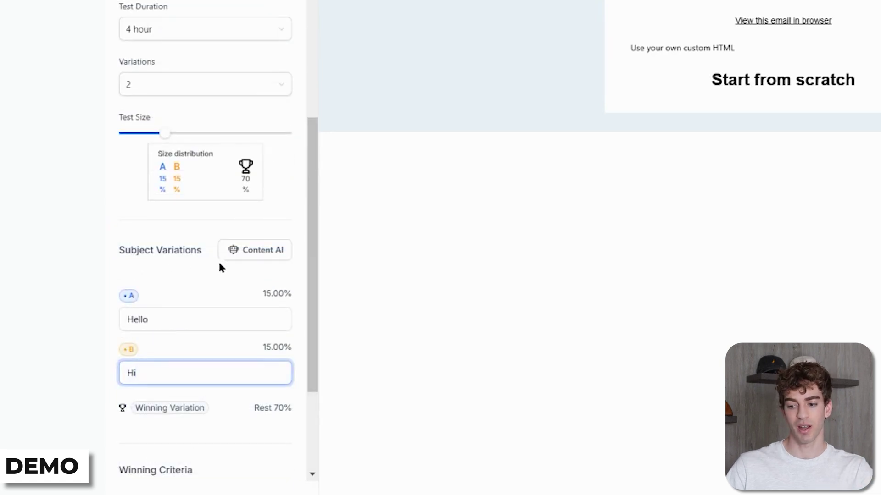
{"action": "scroll", "coordinate": [214, 285], "scroll_direction": "up", "scroll_amount": 6}
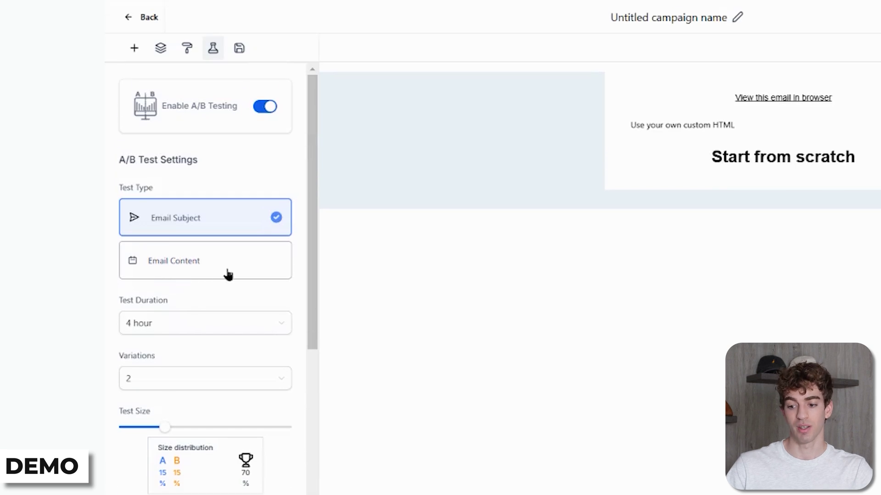
{"action": "left_click", "coordinate": [229, 274]}
{"action": "scroll", "coordinate": [194, 392], "scroll_direction": "down", "scroll_amount": 3}
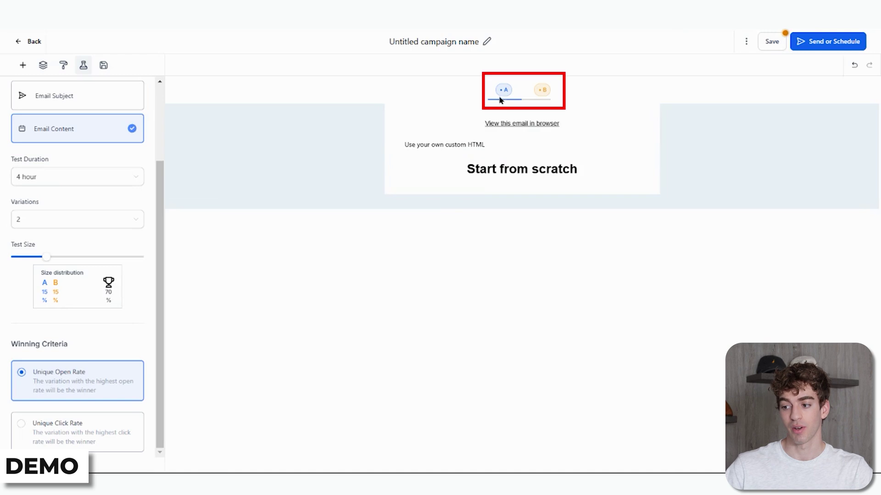
{"action": "left_click", "coordinate": [581, 141]}
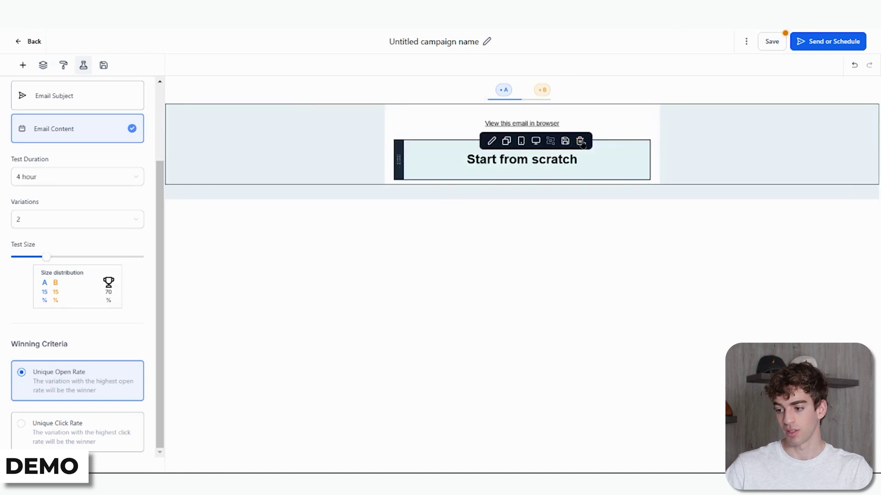
Replace the Start from scratch heading with 'Hello everyone' in version A and 'Hi everyone' in version B
{"action": "triple_click", "coordinate": [561, 169]}
{"action": "type", "text": "Hello"}
{"action": "type", "text": " everyone"}
{"action": "left_click", "coordinate": [542, 90]}
{"action": "double_click", "coordinate": [513, 159]}
{"action": "left_click_drag", "start_coordinate": [465, 159], "coordinate": [576, 159]}
{"action": "type", "text": "Hi everyone"}
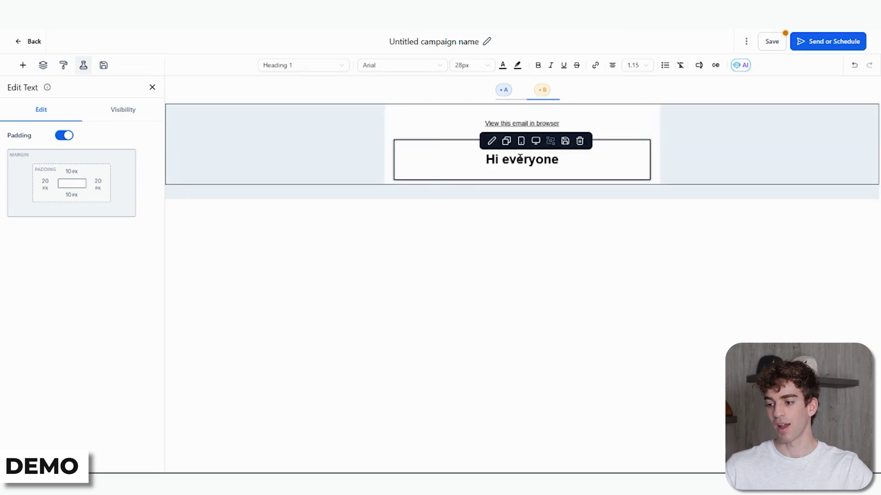
{"action": "left_click", "coordinate": [503, 91]}
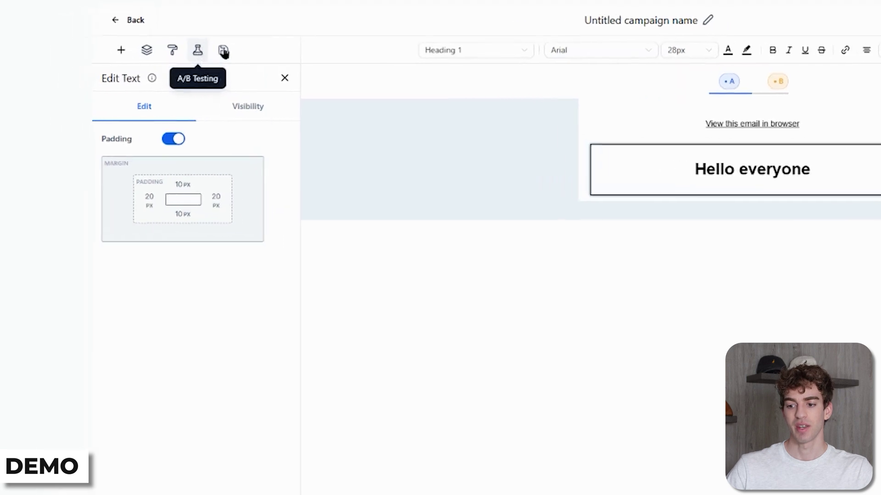
Add the saved Element 2 block from Saved Items below the heading
{"action": "left_click", "coordinate": [223, 50]}
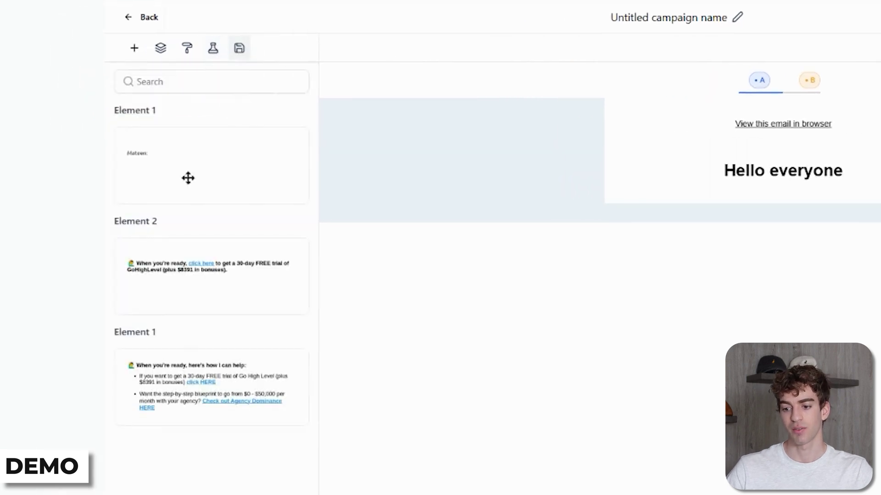
{"action": "mouse_move", "coordinate": [212, 229]}
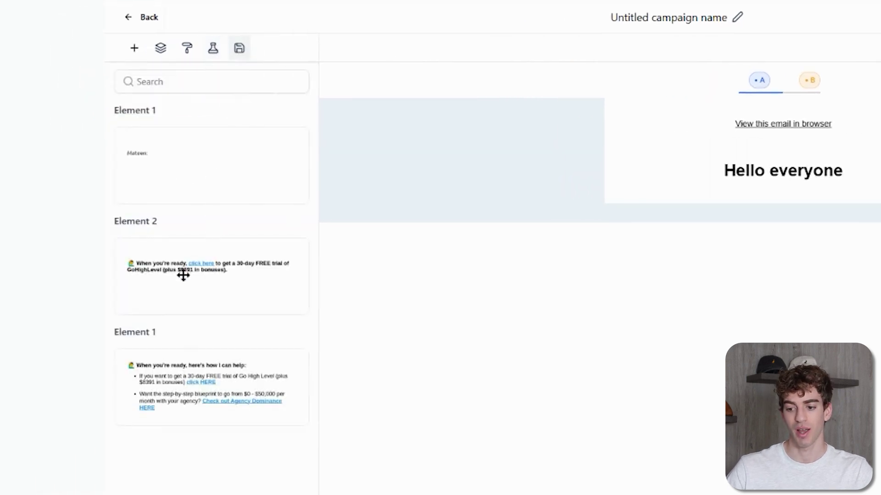
{"action": "mouse_move", "coordinate": [544, 166]}
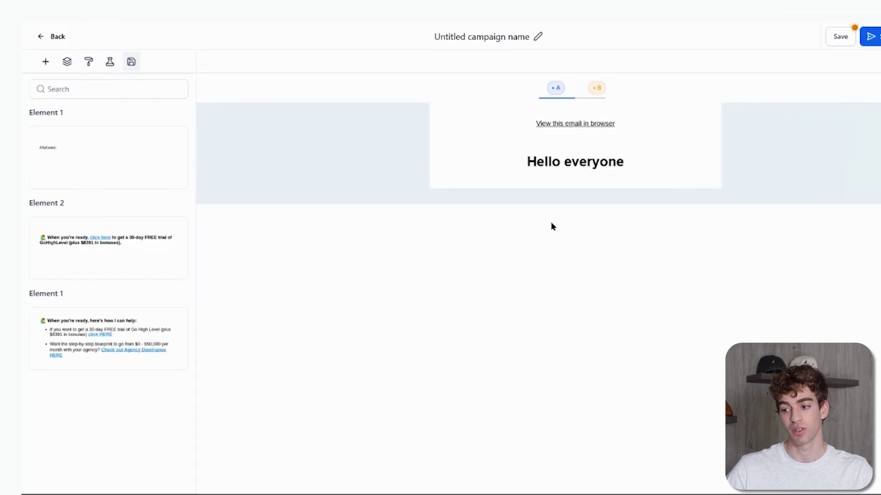
{"action": "left_click_drag", "start_coordinate": [72, 236], "coordinate": [483, 174]}
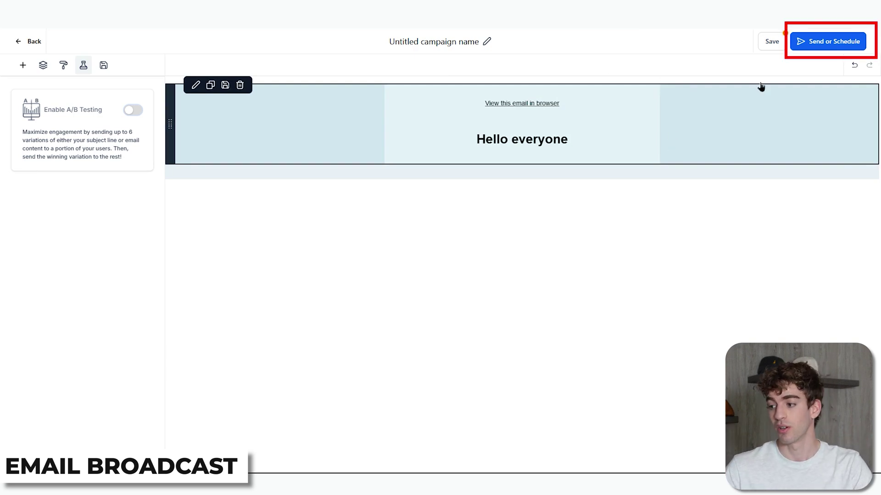
Open Send or Schedule and look over the Send Now settings
{"action": "left_click", "coordinate": [829, 50]}
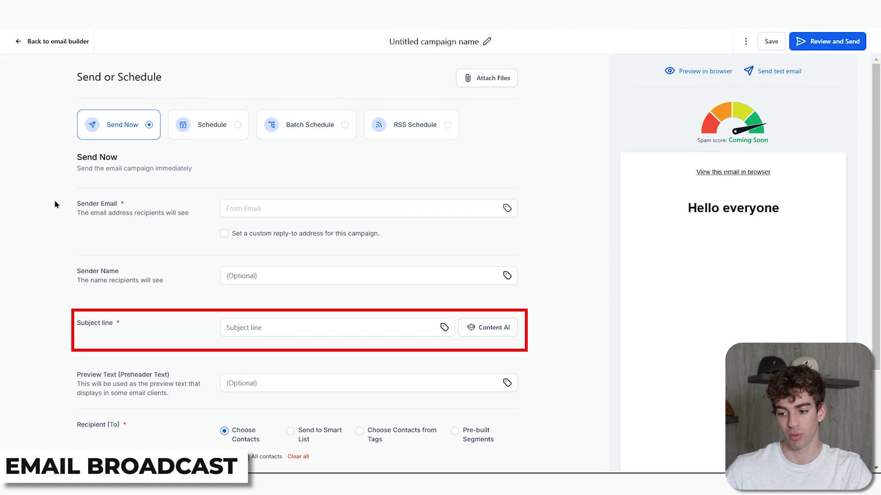
{"action": "scroll", "coordinate": [54, 202], "scroll_direction": "down", "scroll_amount": 3}
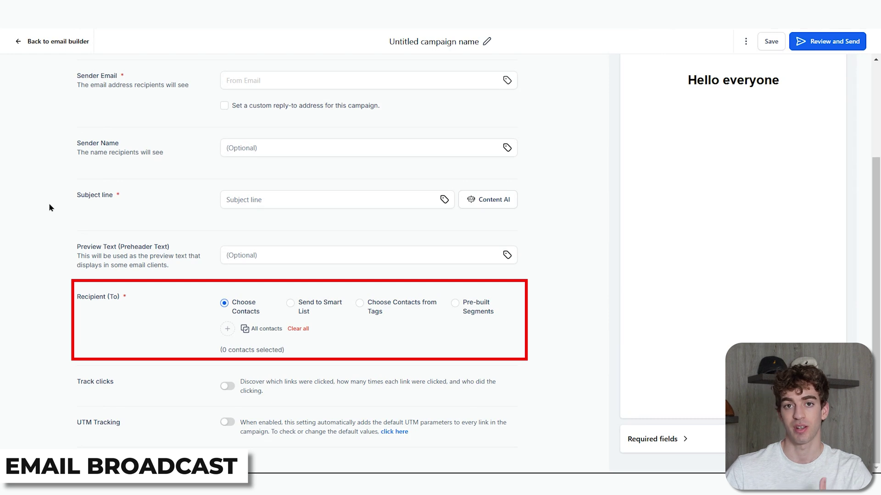
{"action": "scroll", "coordinate": [49, 203], "scroll_direction": "up", "scroll_amount": 3}
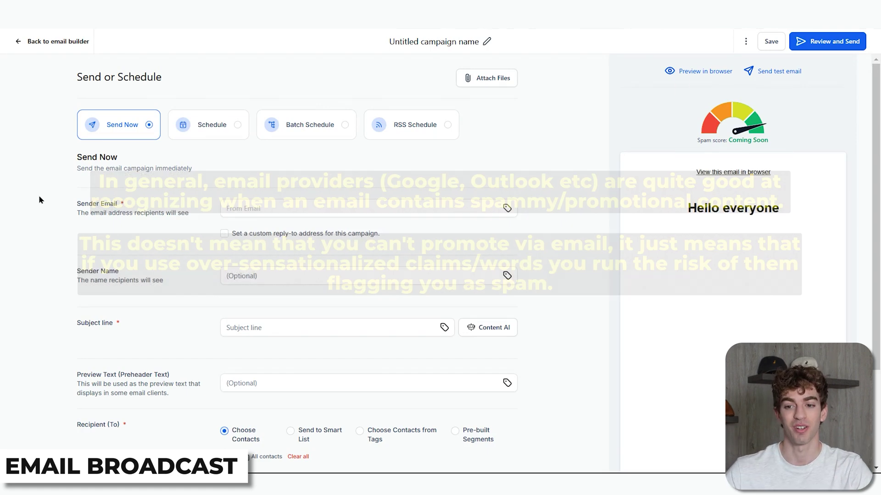
Try the Schedule, Batch Schedule and RSS Schedule sending options
{"action": "left_click", "coordinate": [192, 126]}
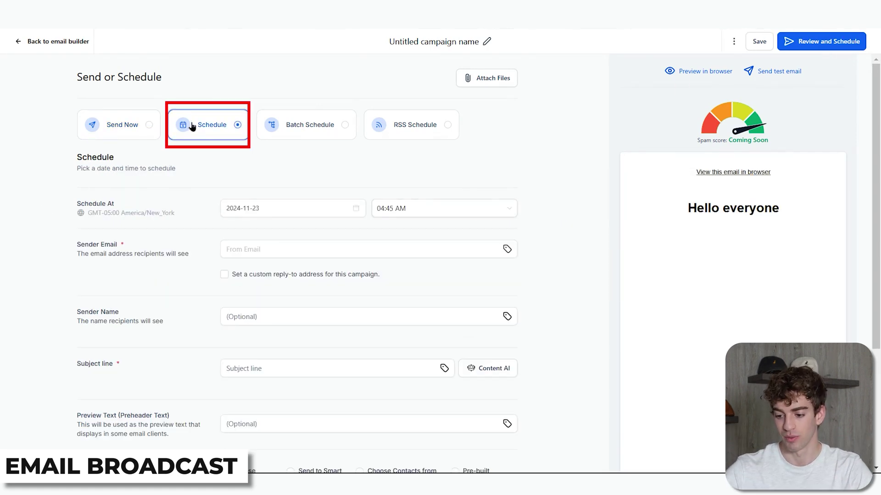
{"action": "scroll", "coordinate": [35, 218], "scroll_direction": "down", "scroll_amount": 1}
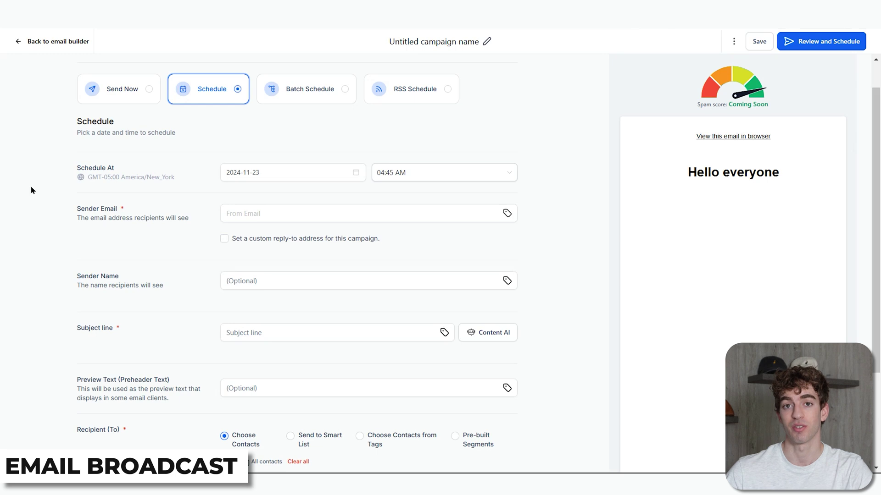
{"action": "left_click", "coordinate": [301, 85]}
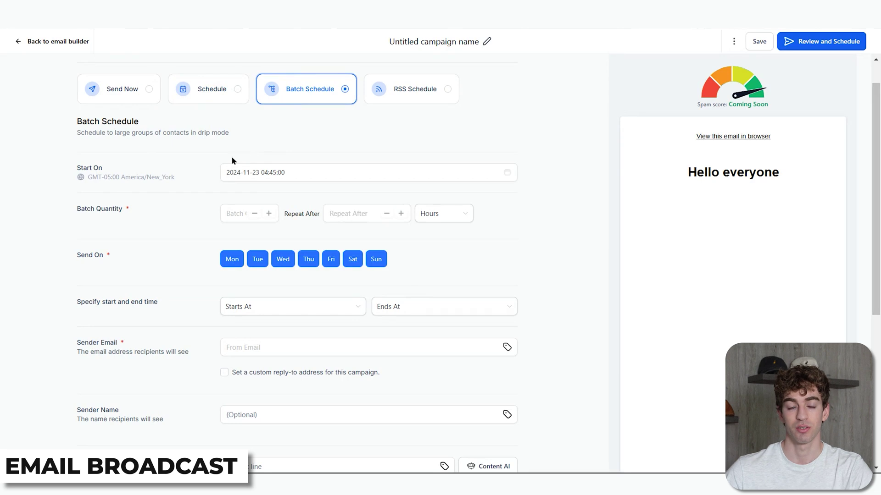
{"action": "scroll", "coordinate": [232, 160], "scroll_direction": "up", "scroll_amount": 1}
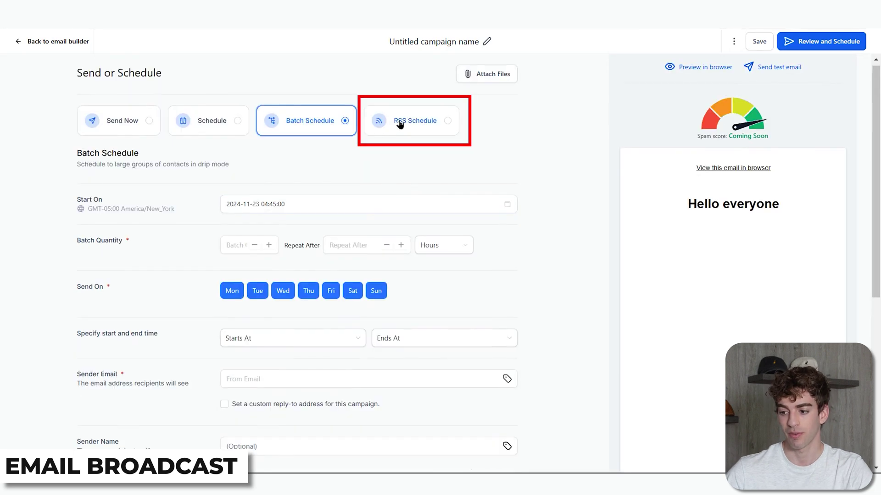
{"action": "left_click", "coordinate": [415, 124]}
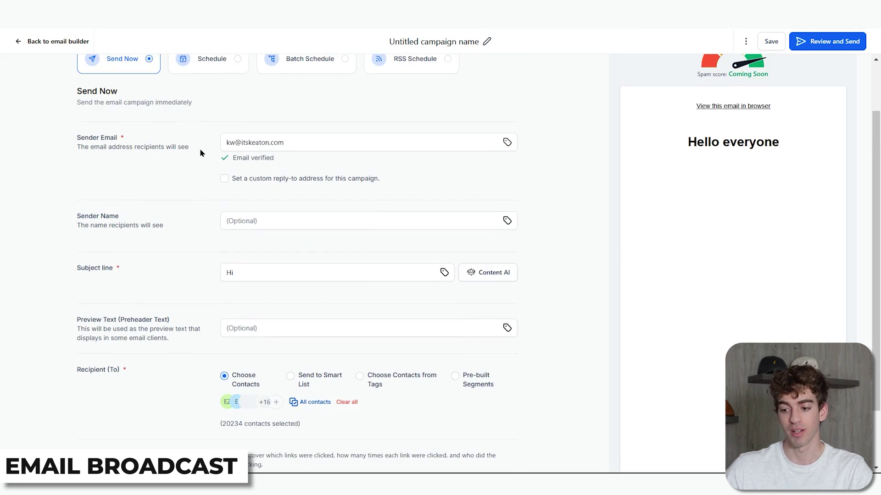
Look over the recipient options, then go to the Contacts page
{"action": "scroll", "coordinate": [197, 148], "scroll_direction": "down", "scroll_amount": 1}
{"action": "scroll", "coordinate": [165, 192], "scroll_direction": "down", "scroll_amount": 1}
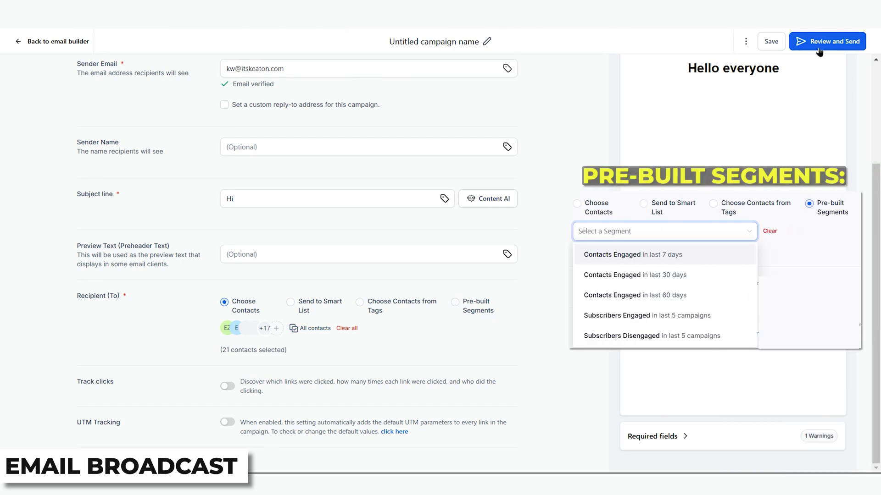
{"action": "left_click", "coordinate": [820, 46]}
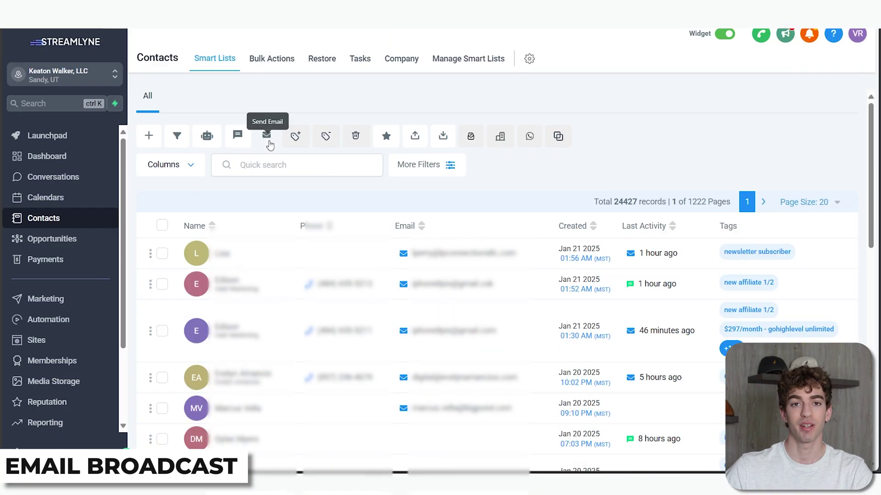
Filter the contacts by the tag '14 day engager', leaving 127 records
{"action": "left_click", "coordinate": [268, 135]}
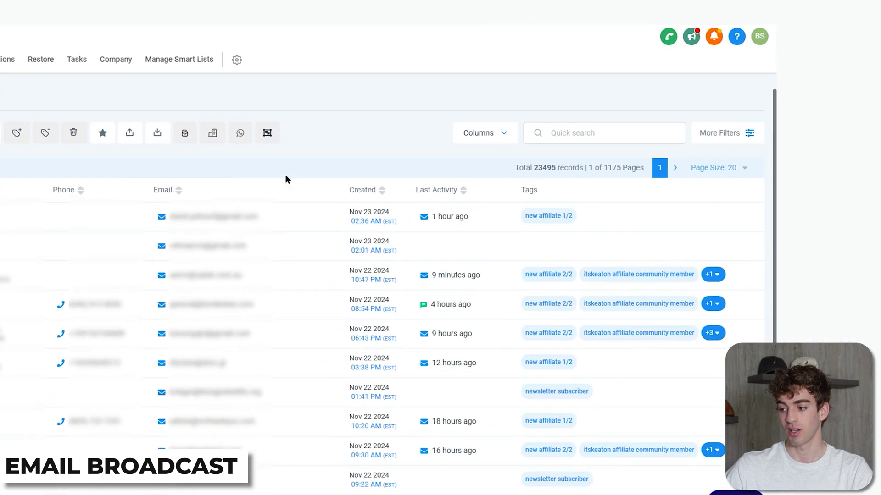
{"action": "left_click", "coordinate": [647, 141]}
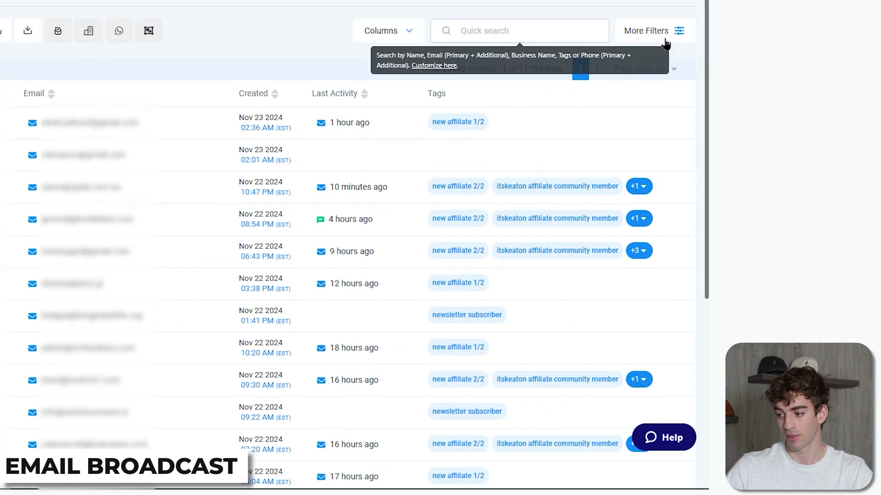
{"action": "left_click", "coordinate": [848, 116]}
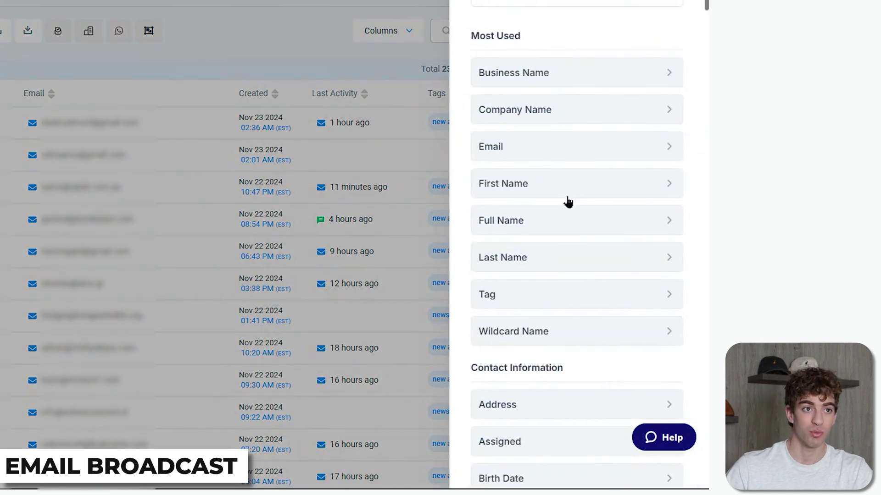
{"action": "left_click", "coordinate": [524, 298]}
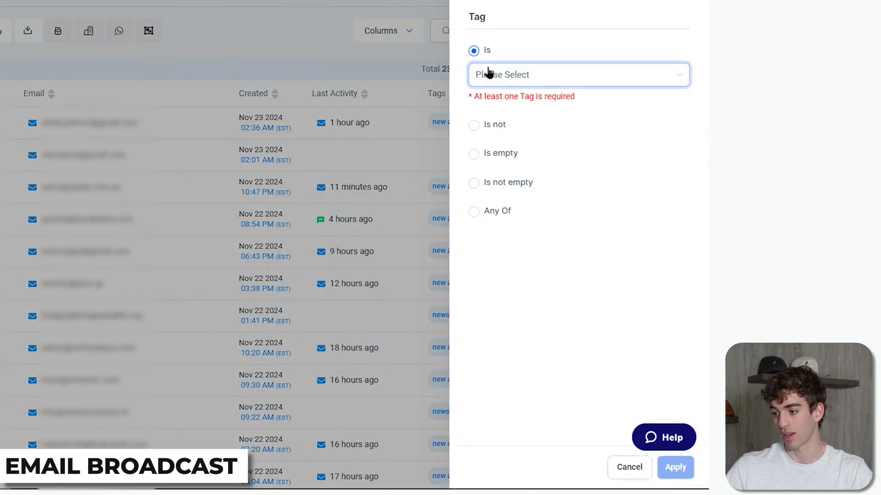
{"action": "left_click", "coordinate": [505, 81]}
{"action": "left_click", "coordinate": [531, 215]}
{"action": "left_click", "coordinate": [599, 367]}
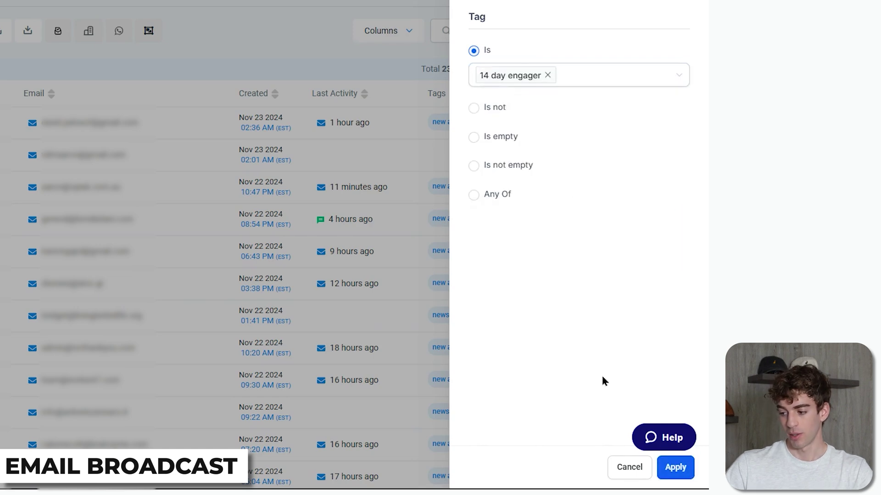
{"action": "left_click", "coordinate": [672, 470]}
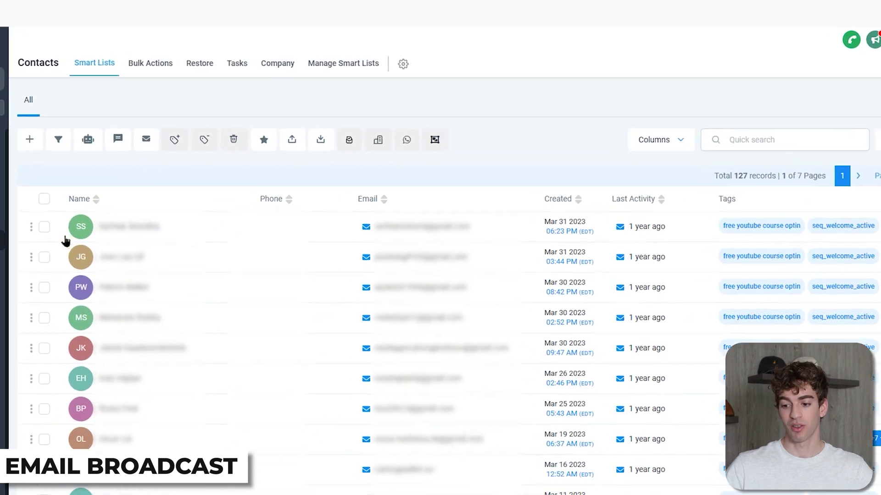
Add the first contact in the list to an automation and confirm
{"action": "left_click", "coordinate": [16, 238]}
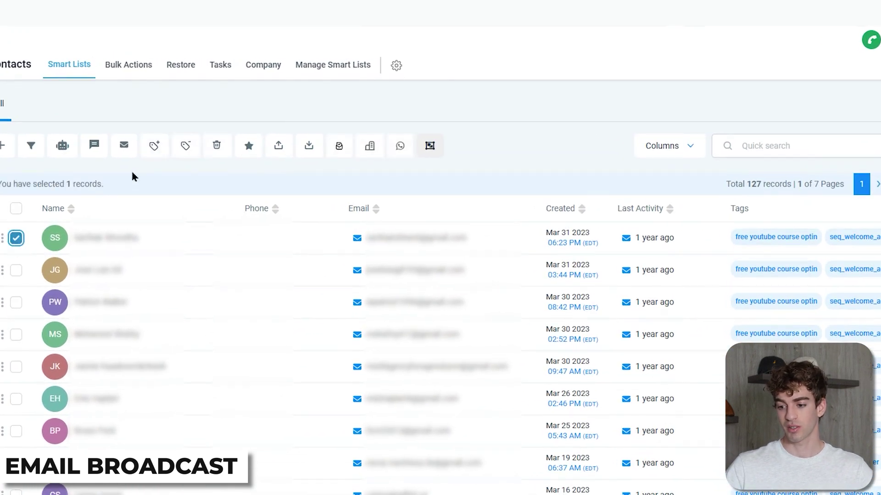
{"action": "left_click", "coordinate": [62, 147]}
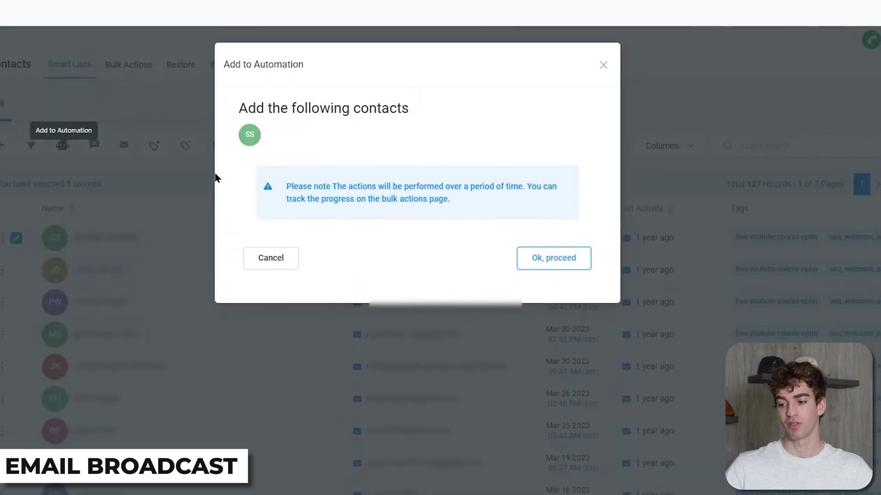
{"action": "left_click", "coordinate": [550, 260]}
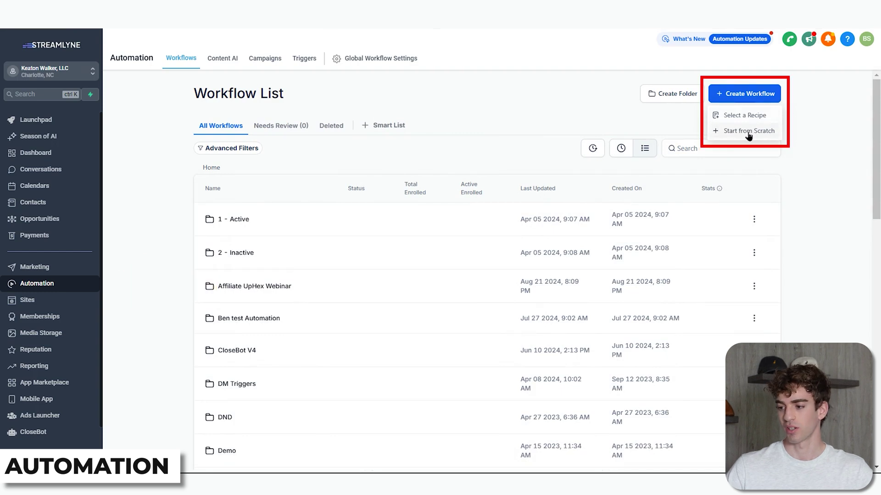
Create a blank workflow using Start from Scratch
{"action": "left_click", "coordinate": [749, 133]}
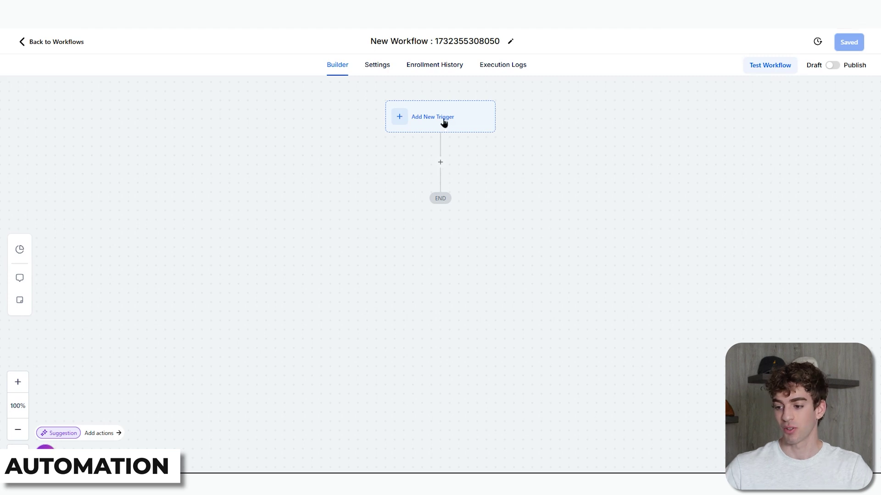
Rename the workflow to 'Newsletter'
{"action": "left_click", "coordinate": [418, 43]}
{"action": "key", "text": "ctrl+a"}
{"action": "type", "text": "Newsletter"}
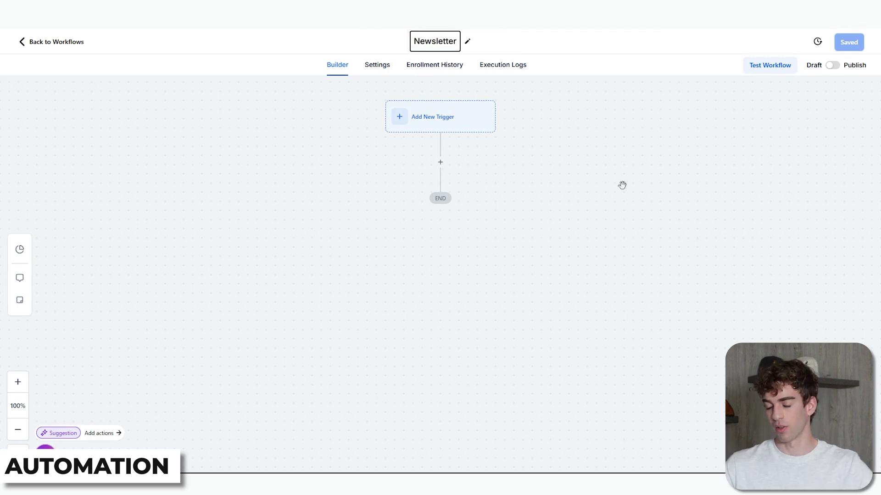
{"action": "left_click", "coordinate": [622, 185]}
Add a Form Submitted trigger filtered to the 'Join Daily Dominator' form
{"action": "left_click", "coordinate": [410, 117]}
{"action": "left_click", "coordinate": [651, 135]}
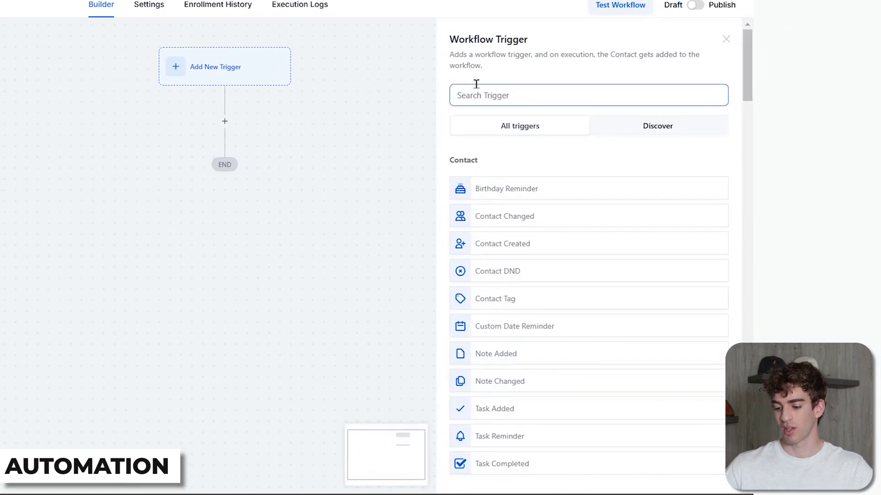
{"action": "type", "text": "form"}
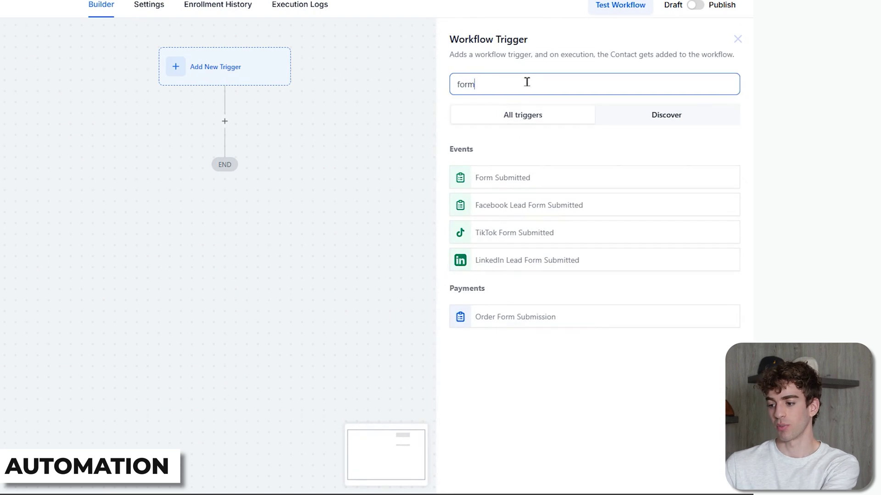
{"action": "left_click", "coordinate": [515, 179]}
{"action": "left_click", "coordinate": [306, 202]}
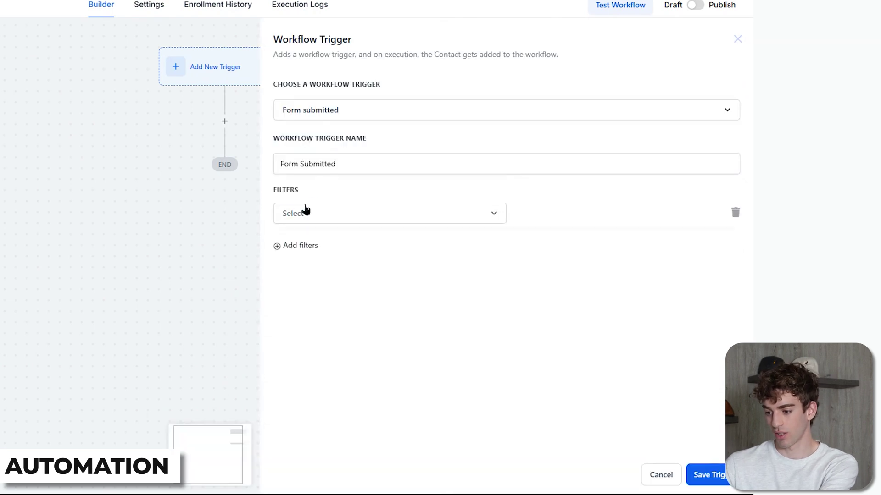
{"action": "left_click", "coordinate": [305, 221]}
{"action": "left_click", "coordinate": [326, 289]}
{"action": "left_click", "coordinate": [596, 215]}
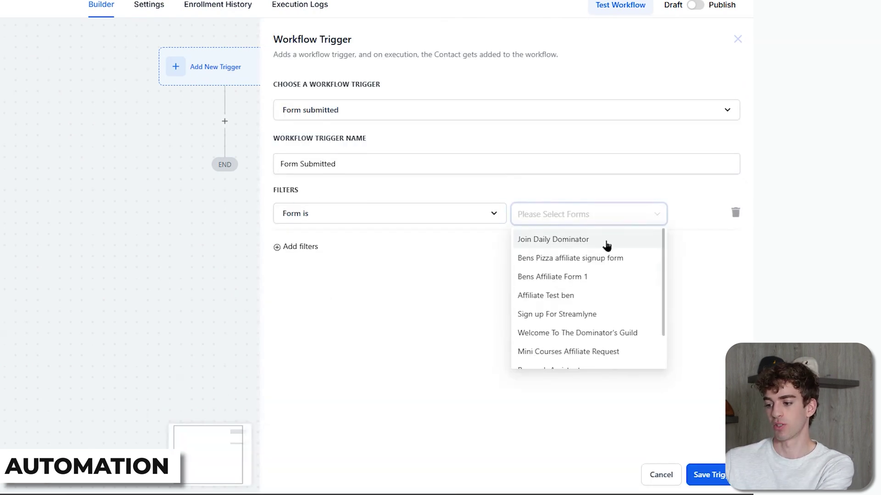
{"action": "left_click", "coordinate": [606, 243]}
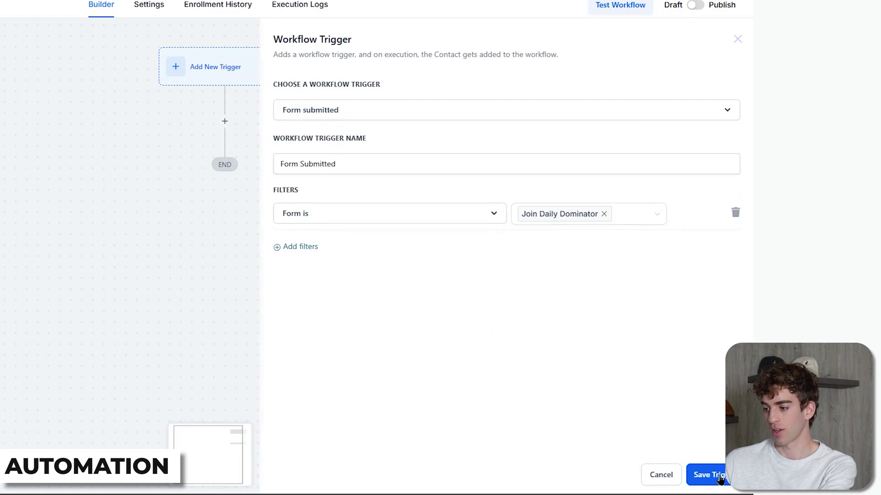
{"action": "left_click", "coordinate": [708, 475]}
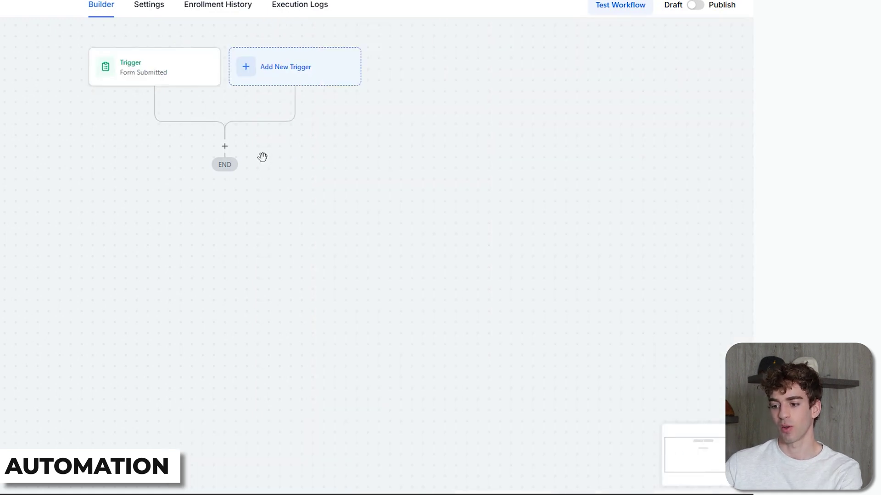
{"action": "left_click", "coordinate": [224, 147]}
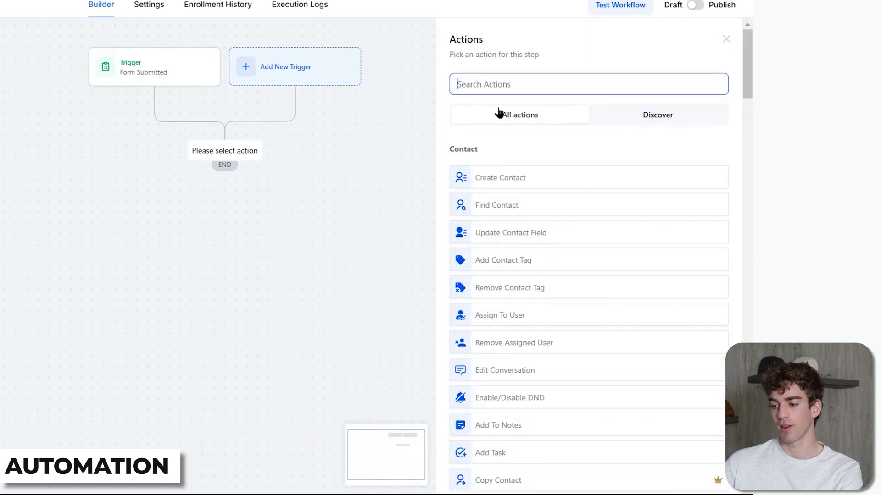
Add a Send Email action using the 'A.D Offer Email #1' template
{"action": "type", "text": "email"}
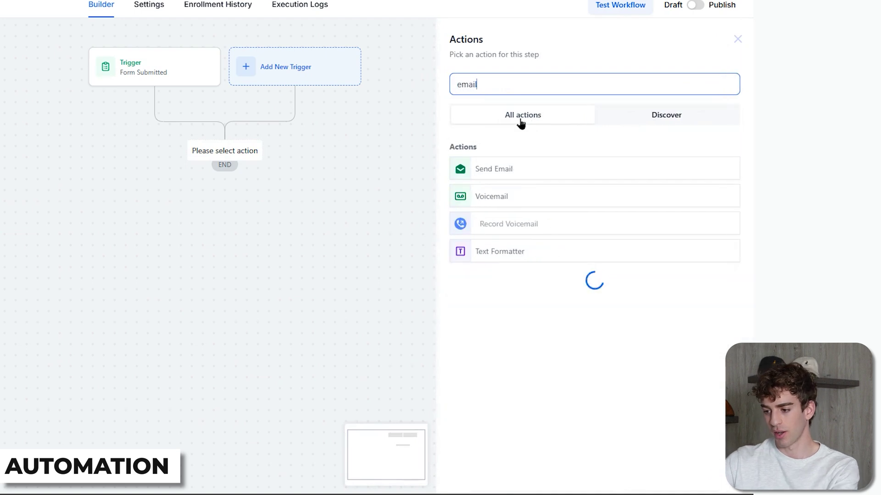
{"action": "left_click", "coordinate": [495, 173]}
{"action": "scroll", "coordinate": [584, 234], "scroll_direction": "down", "scroll_amount": 3}
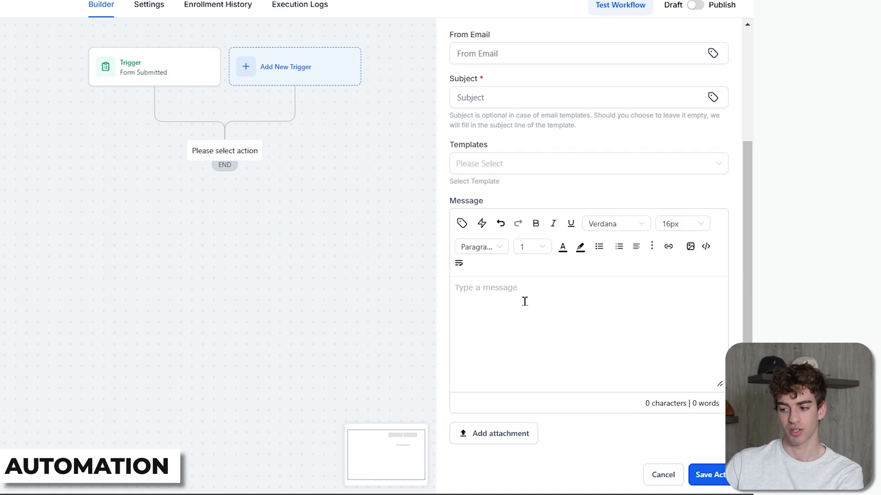
{"action": "scroll", "coordinate": [524, 302], "scroll_direction": "up", "scroll_amount": 2}
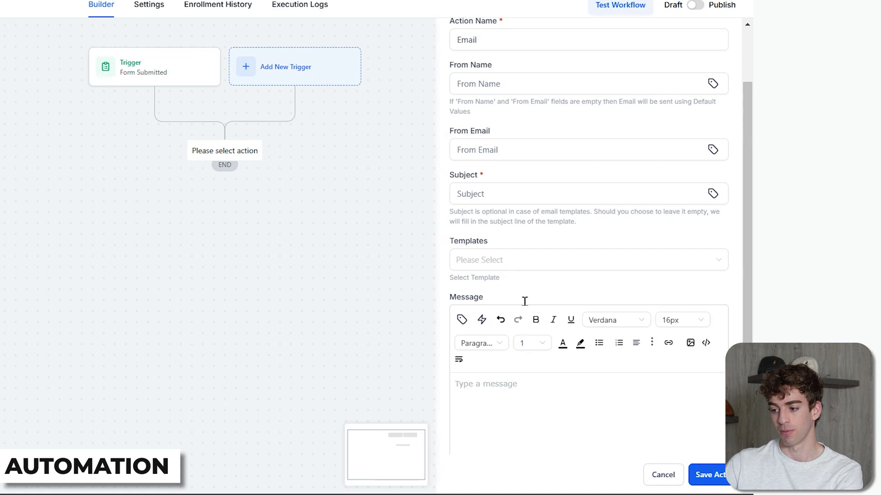
{"action": "scroll", "coordinate": [524, 301], "scroll_direction": "down", "scroll_amount": 1}
{"action": "left_click", "coordinate": [496, 232]}
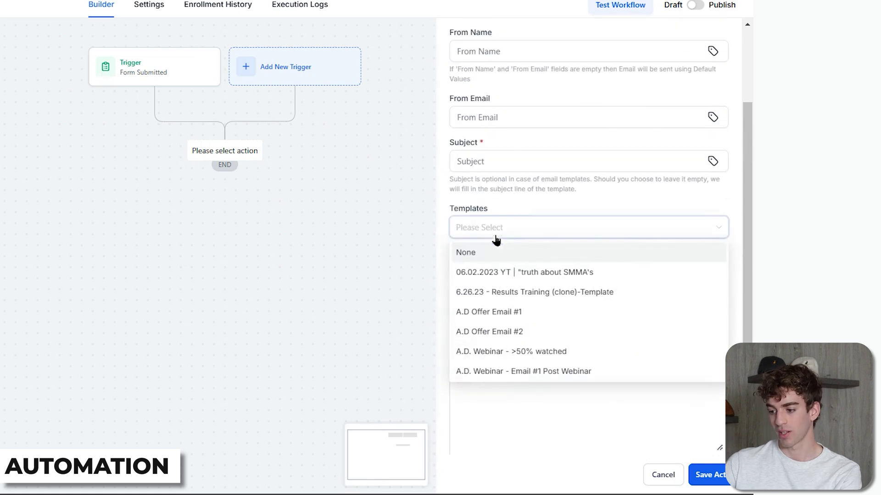
{"action": "left_click", "coordinate": [532, 312]}
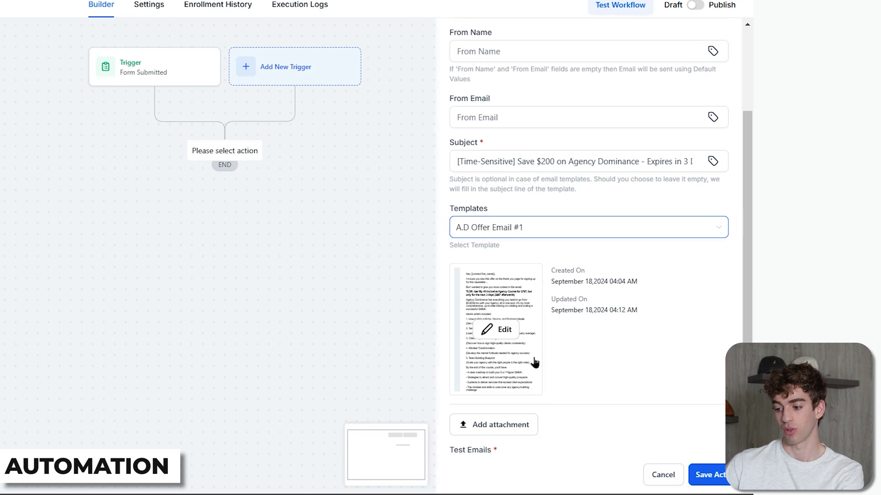
{"action": "scroll", "coordinate": [534, 362], "scroll_direction": "down", "scroll_amount": 1}
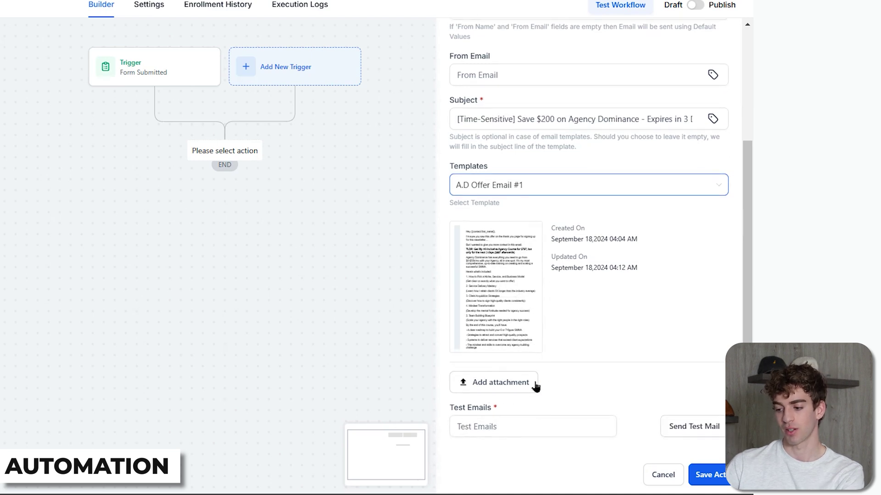
{"action": "left_click", "coordinate": [709, 476]}
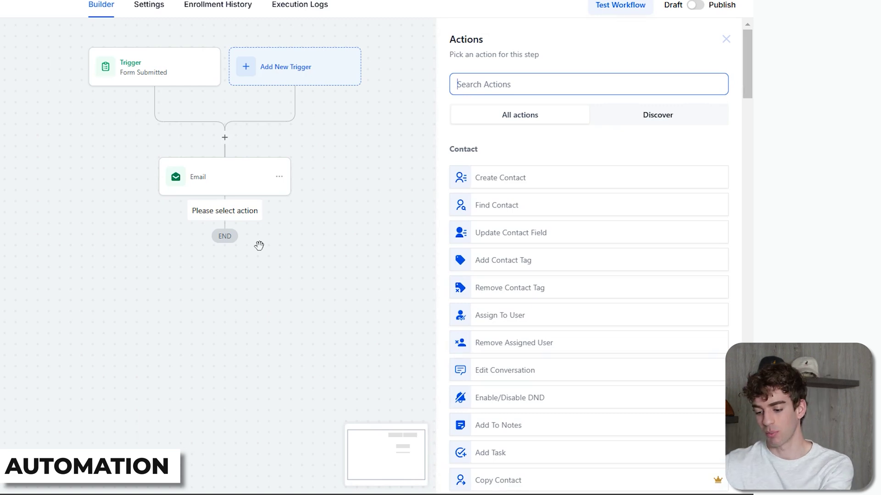
Add a Wait step of 1 day after the first email
{"action": "type", "text": "wait"}
{"action": "left_click", "coordinate": [503, 178]}
{"action": "left_click", "coordinate": [417, 209]}
{"action": "left_click", "coordinate": [370, 269]}
{"action": "double_click", "coordinate": [307, 203]}
{"action": "type", "text": "1"}
{"action": "left_click", "coordinate": [288, 236]}
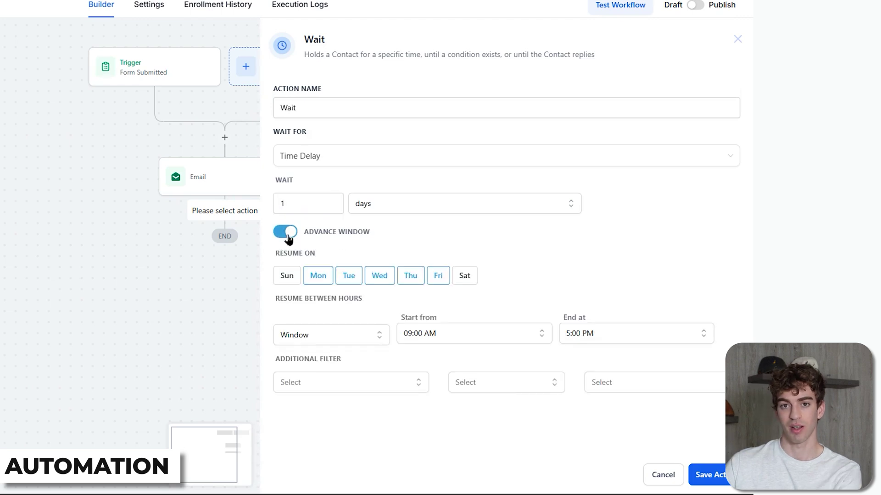
{"action": "left_click", "coordinate": [288, 235]}
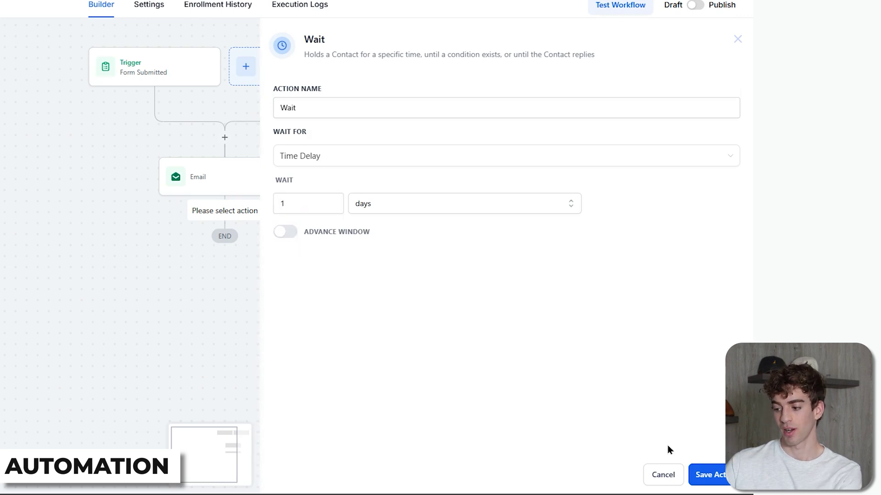
{"action": "left_click", "coordinate": [710, 476]}
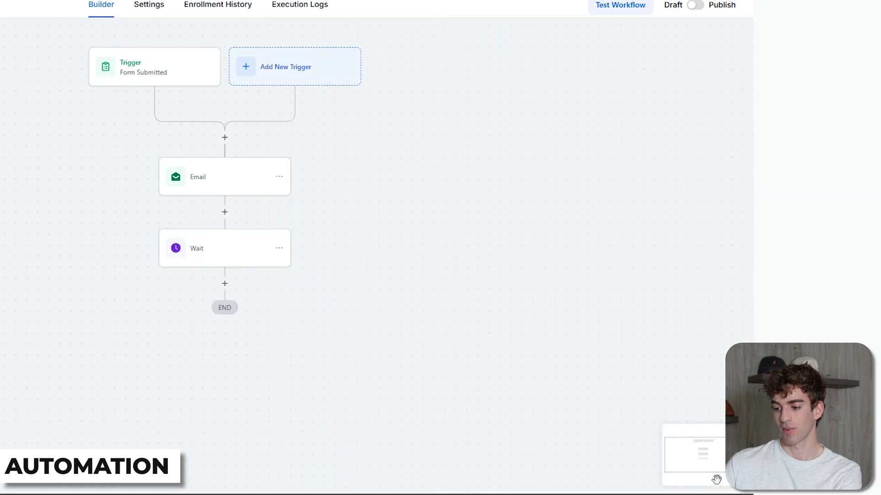
Add a second email with subject 'Hello' and message 'Ji checking in?'
{"action": "left_click", "coordinate": [224, 285]}
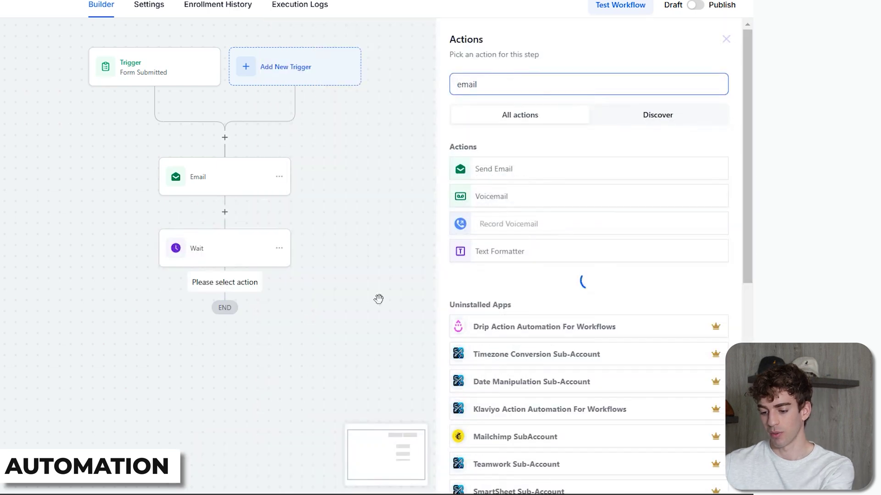
{"action": "left_click", "coordinate": [499, 172]}
{"action": "scroll", "coordinate": [492, 365], "scroll_direction": "down", "scroll_amount": 5}
{"action": "left_click", "coordinate": [492, 366]}
{"action": "type", "text": "Ji checking in?"}
{"action": "left_click", "coordinate": [496, 164]}
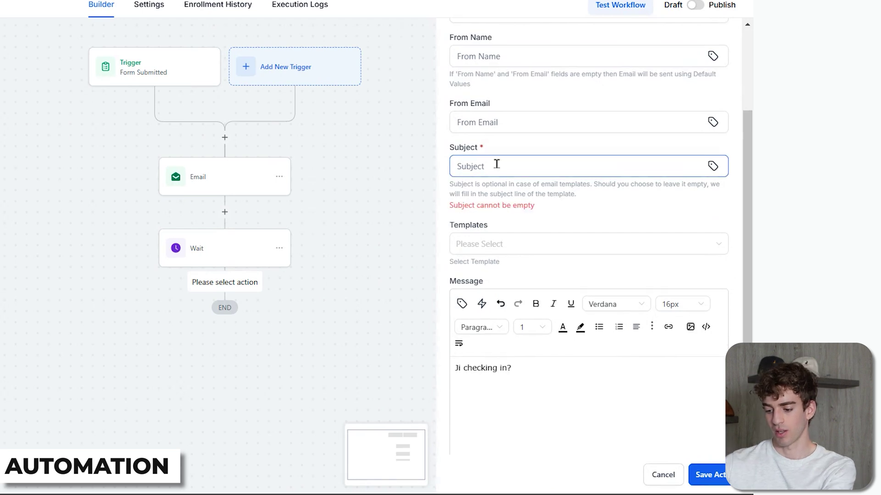
{"action": "type", "text": "Hello"}
{"action": "left_click", "coordinate": [709, 475]}
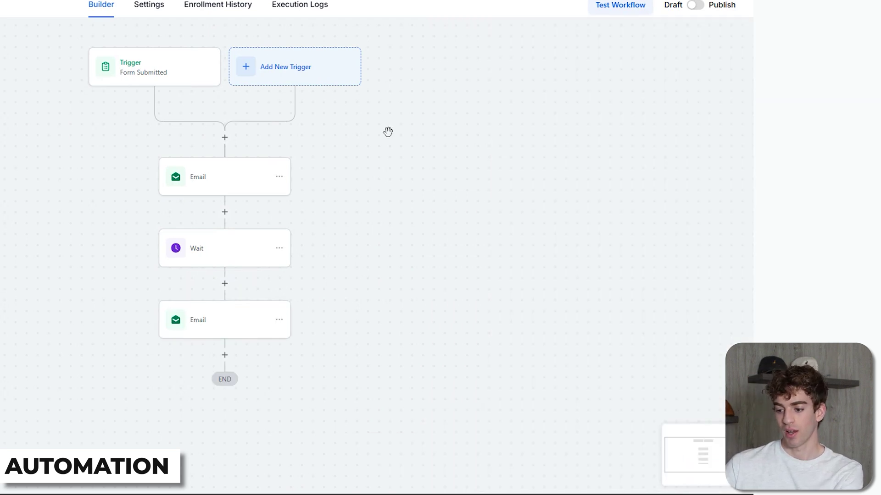
{"action": "left_click", "coordinate": [225, 356]}
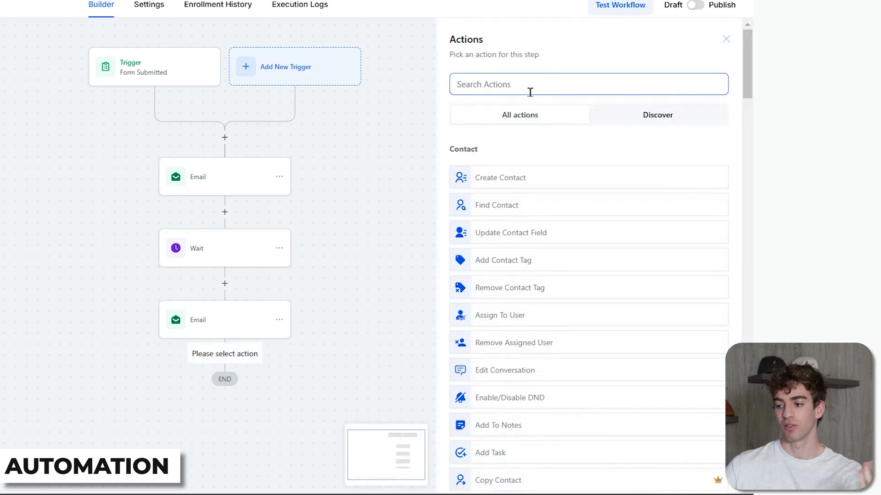
Add a Send SMS action at the end of the workflow
{"action": "type", "text": "sms"}
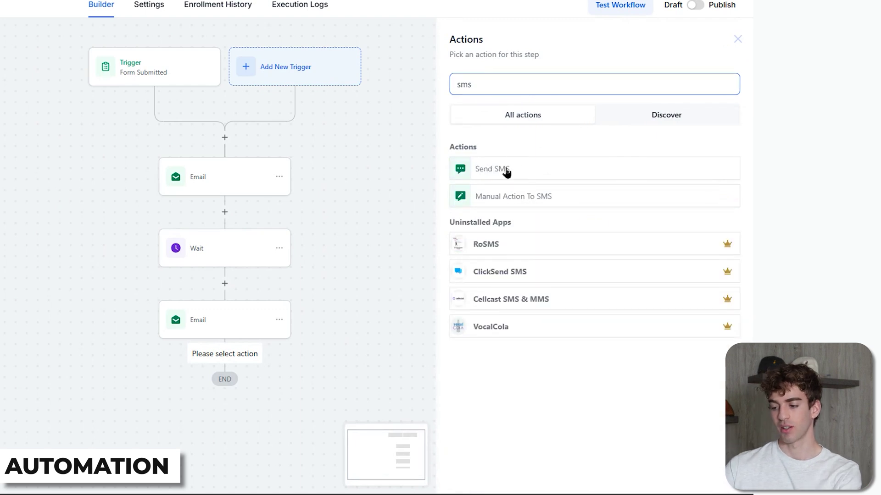
{"action": "left_click", "coordinate": [506, 171]}
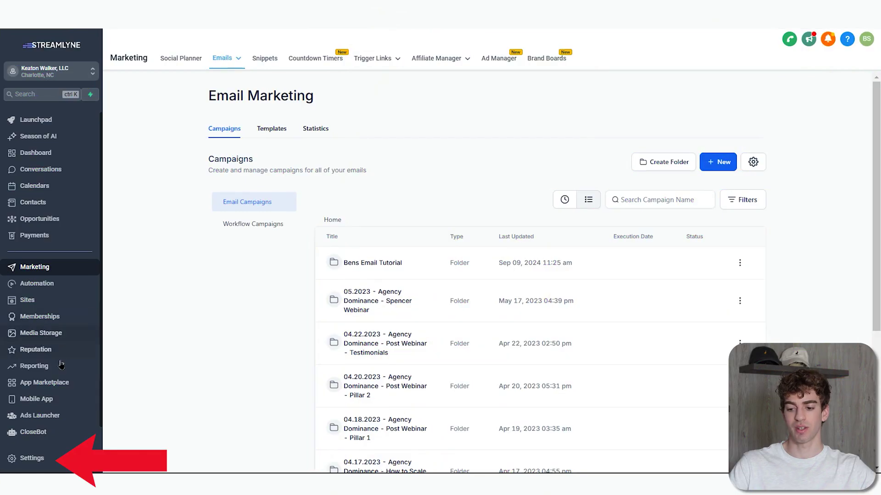
Go to Settings > Manage Scoring and start a new engagement-score rule
{"action": "left_click", "coordinate": [29, 458]}
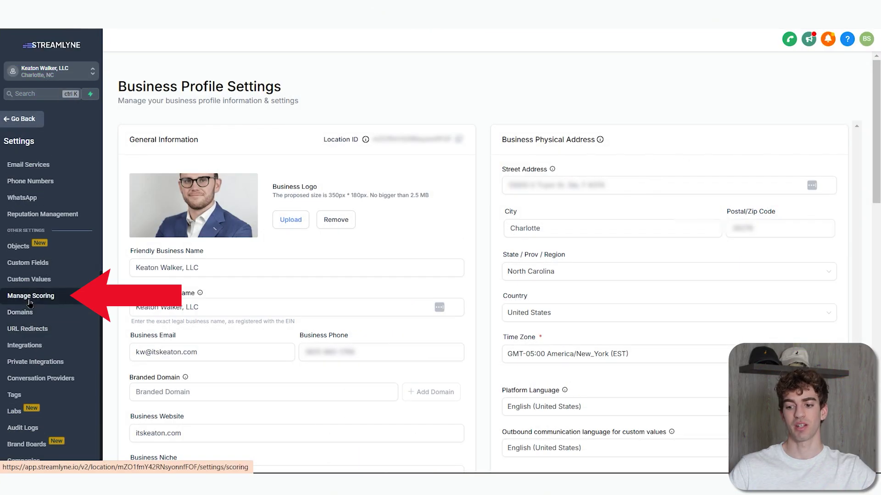
{"action": "left_click", "coordinate": [55, 295]}
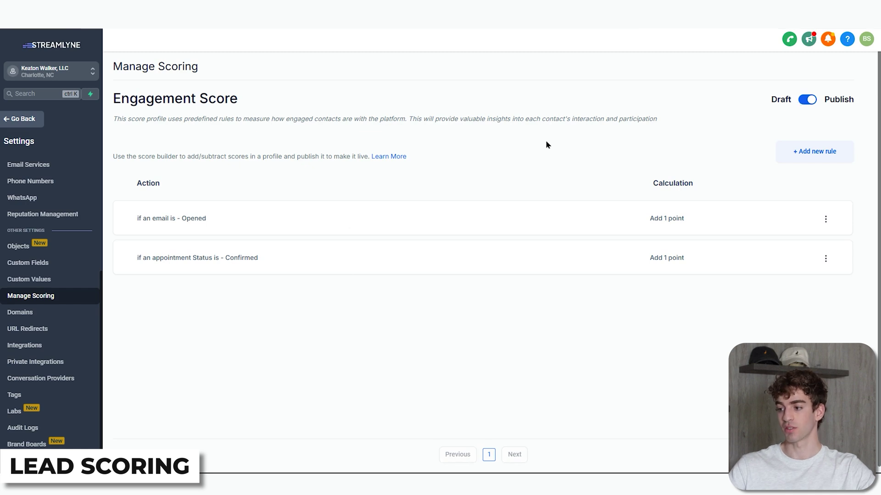
{"action": "left_click", "coordinate": [821, 158]}
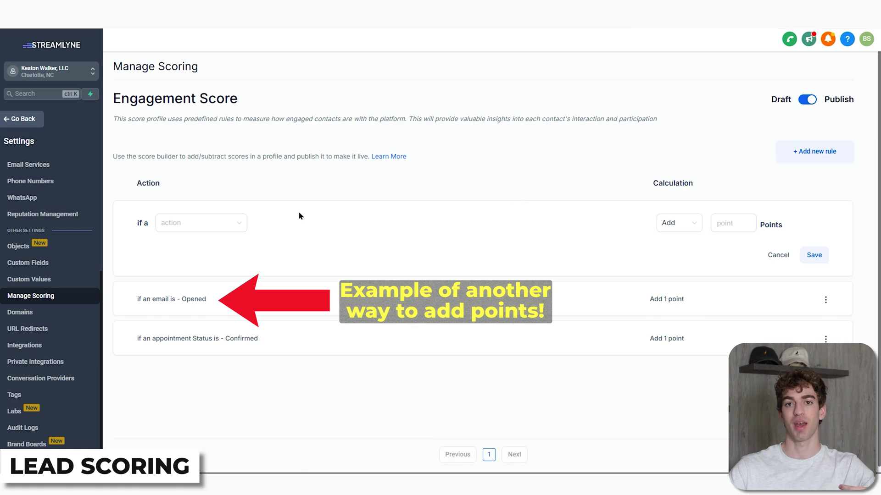
Make the rule add 4 points when the '14 day engager' tag is added, and save it
{"action": "left_click", "coordinate": [199, 225]}
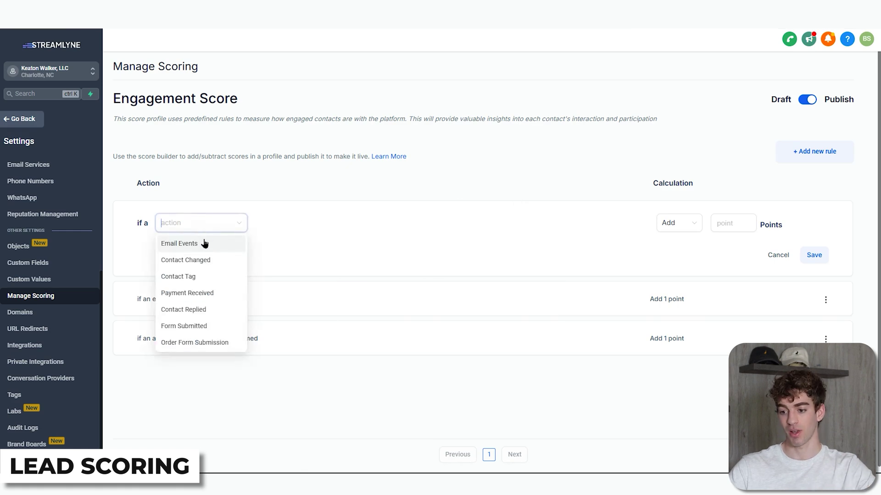
{"action": "left_click", "coordinate": [203, 276]}
{"action": "left_click", "coordinate": [281, 229]}
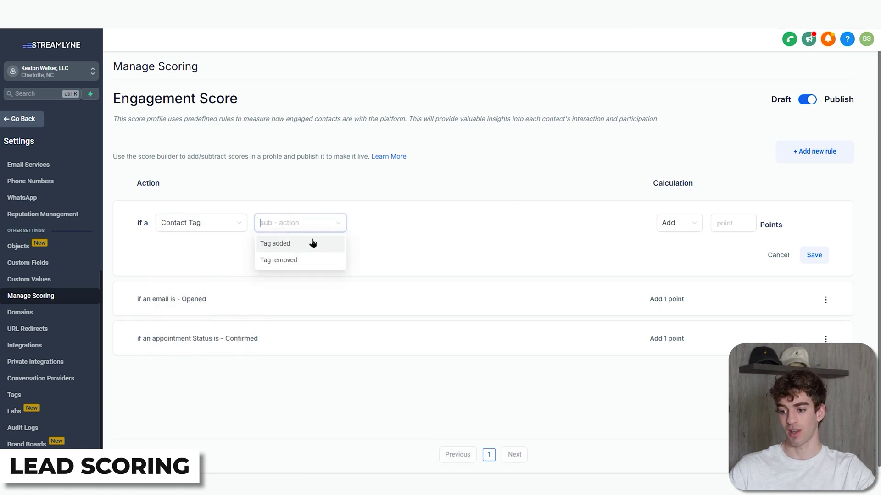
{"action": "left_click", "coordinate": [294, 244]}
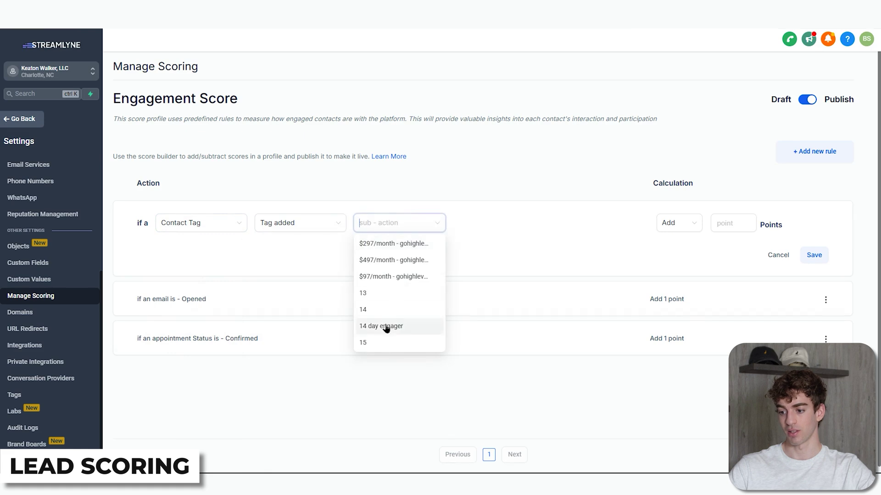
{"action": "left_click", "coordinate": [413, 330]}
{"action": "left_click", "coordinate": [731, 228]}
{"action": "type", "text": "4"}
{"action": "left_click", "coordinate": [679, 225]}
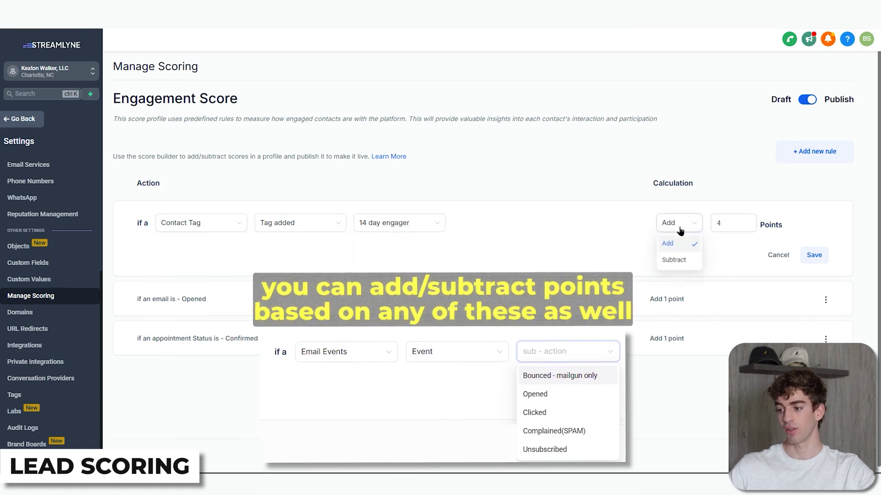
{"action": "left_click", "coordinate": [722, 196]}
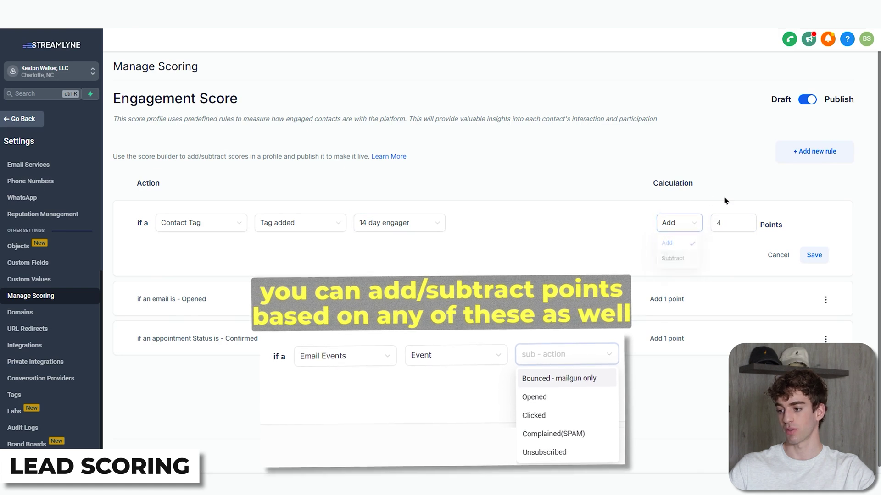
{"action": "left_click", "coordinate": [814, 255]}
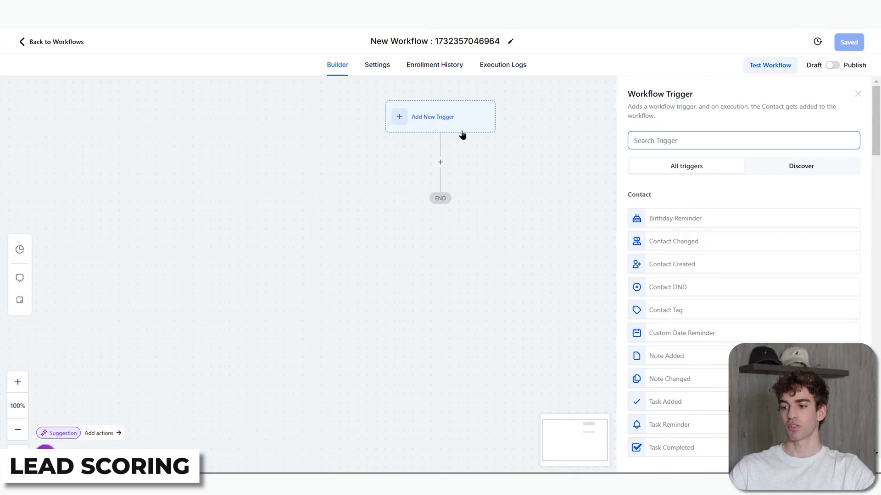
Add a Contact Engagement Score trigger filtered to Score equals 4
{"action": "type", "text": "eng"}
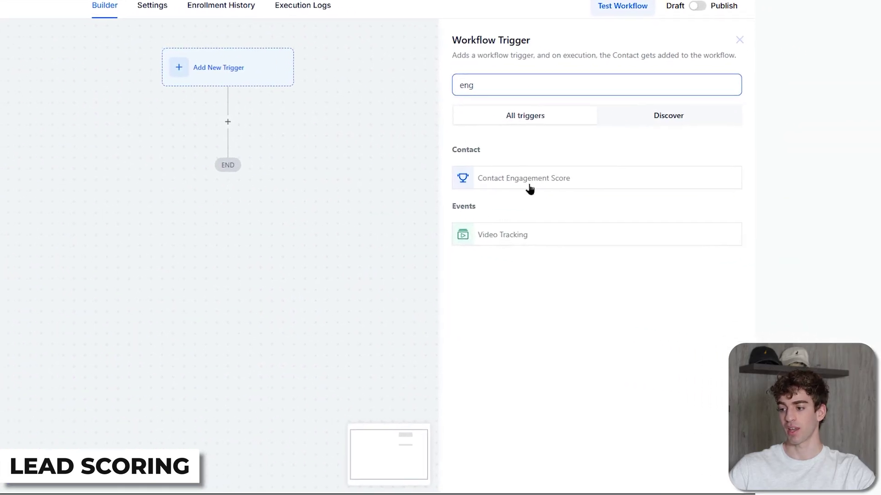
{"action": "left_click", "coordinate": [680, 209]}
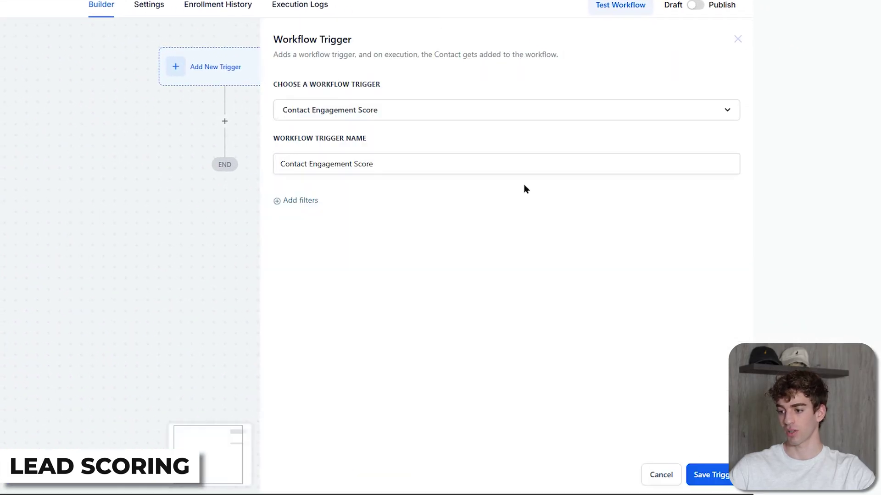
{"action": "left_click", "coordinate": [291, 207]}
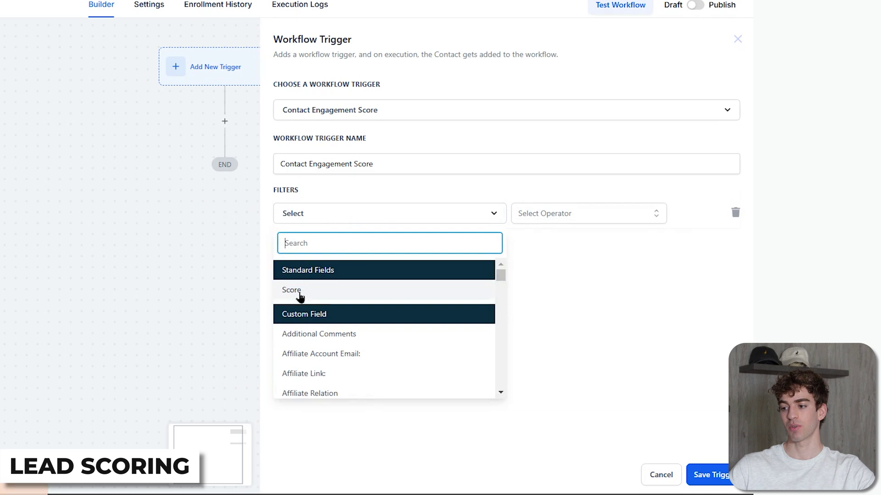
{"action": "left_click", "coordinate": [299, 296]}
{"action": "left_click", "coordinate": [568, 214]}
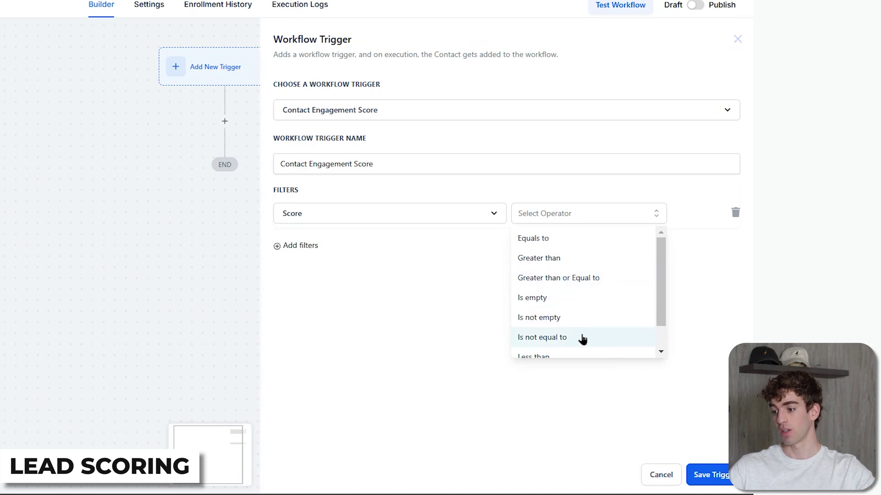
{"action": "scroll", "coordinate": [577, 312], "scroll_direction": "down", "scroll_amount": 1}
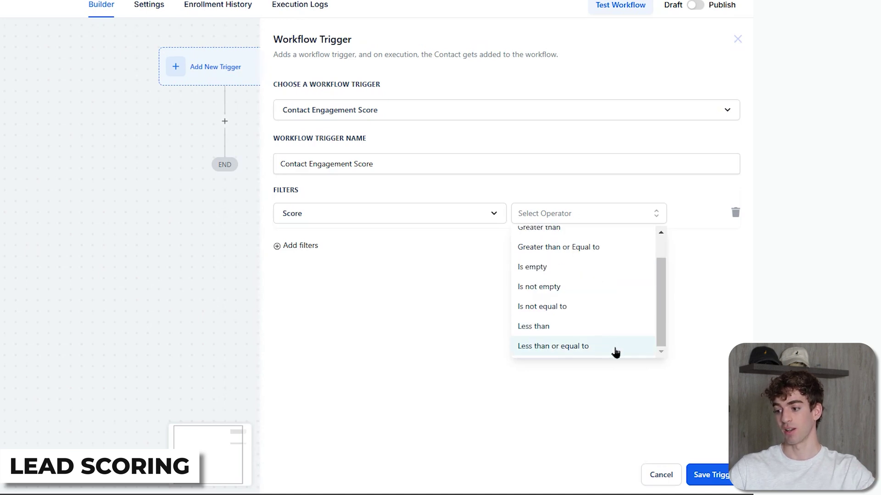
{"action": "scroll", "coordinate": [596, 330], "scroll_direction": "up", "scroll_amount": 1}
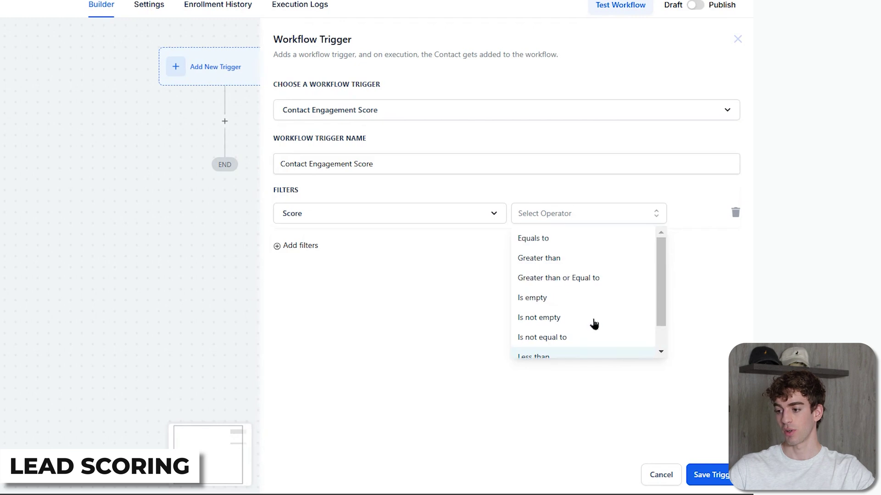
{"action": "left_click", "coordinate": [579, 240]}
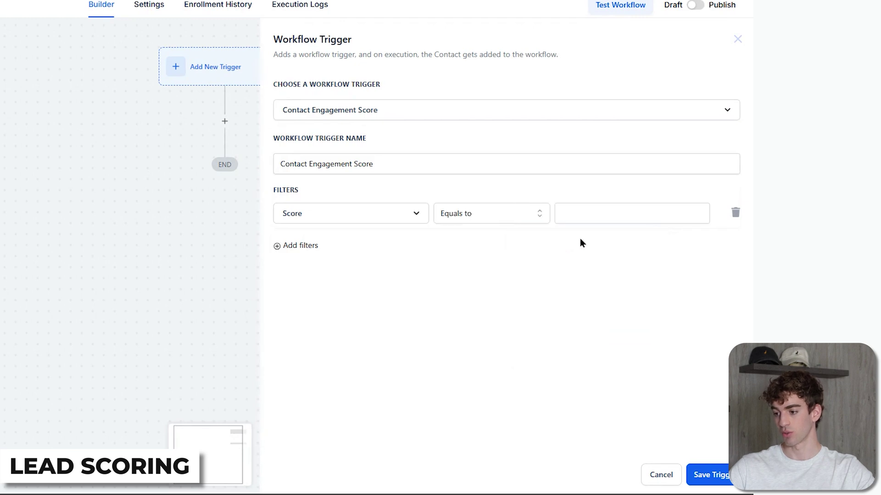
{"action": "left_click", "coordinate": [586, 220]}
{"action": "type", "text": "4"}
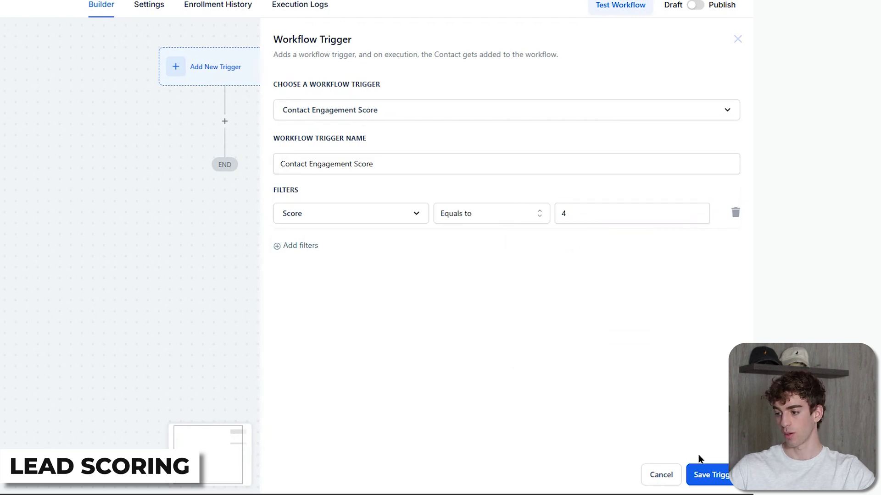
{"action": "left_click", "coordinate": [710, 475]}
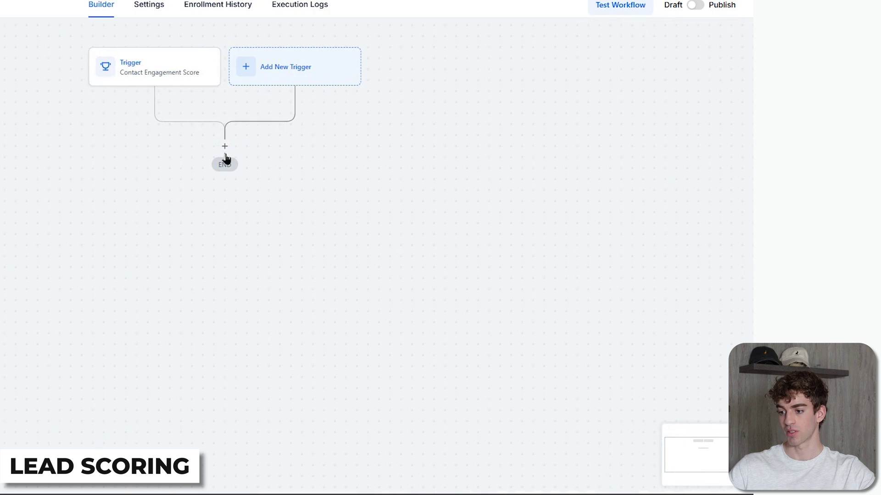
Add a Send Email action after the engagement score trigger
{"action": "left_click", "coordinate": [225, 152]}
{"action": "type", "text": "email"}
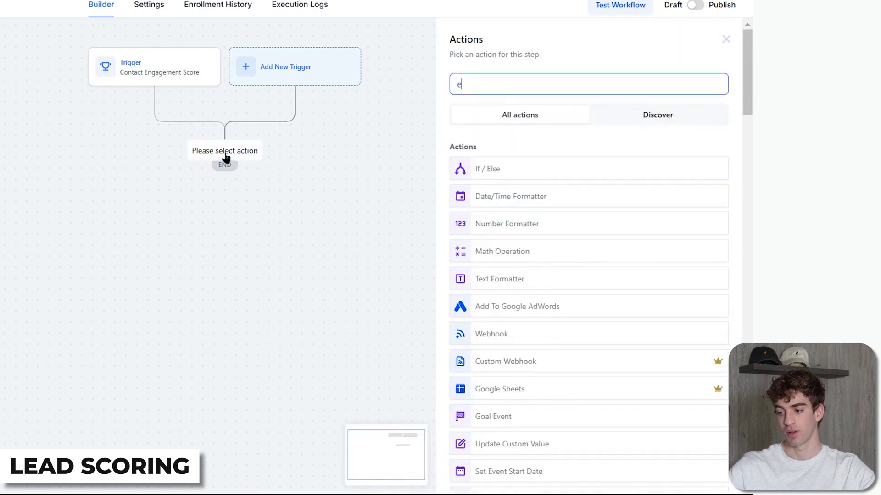
{"action": "left_click", "coordinate": [501, 175]}
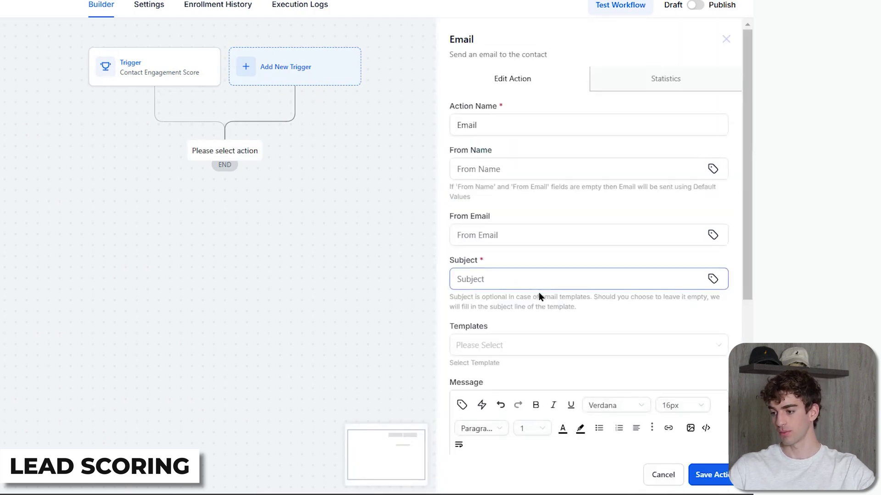
{"action": "scroll", "coordinate": [514, 286], "scroll_direction": "down", "scroll_amount": 5}
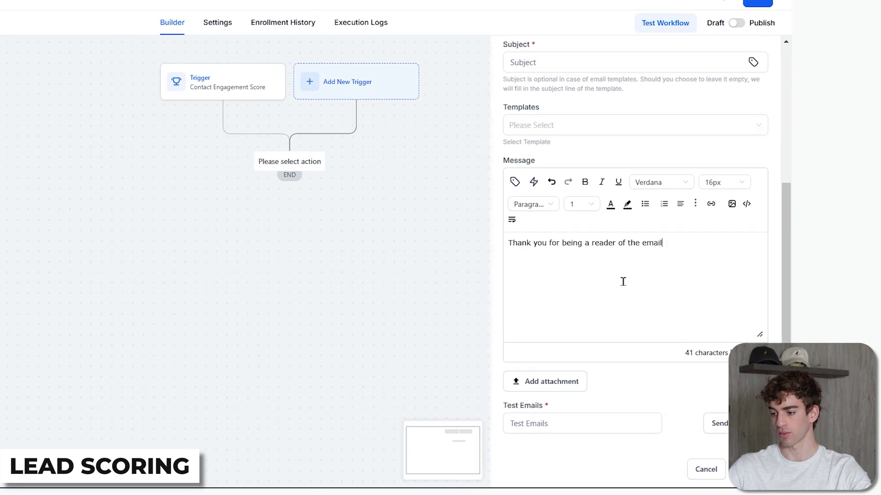